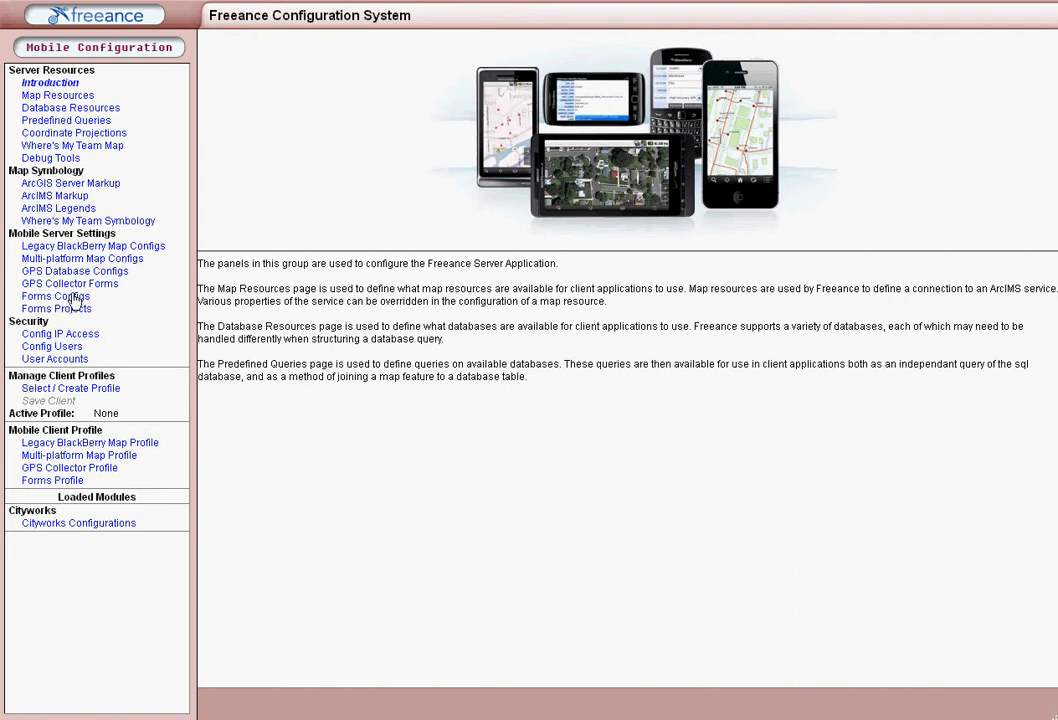
# Open the existing multi-platform map config alexva to view its properties.
pyautogui.click(77, 259)
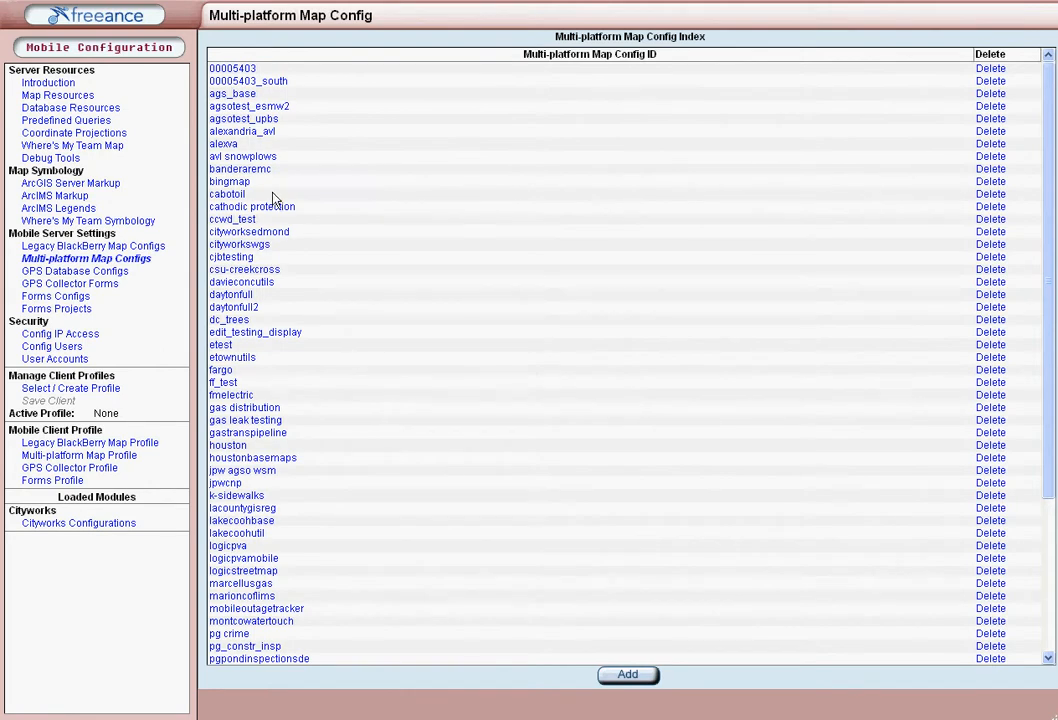
pyautogui.click(228, 144)
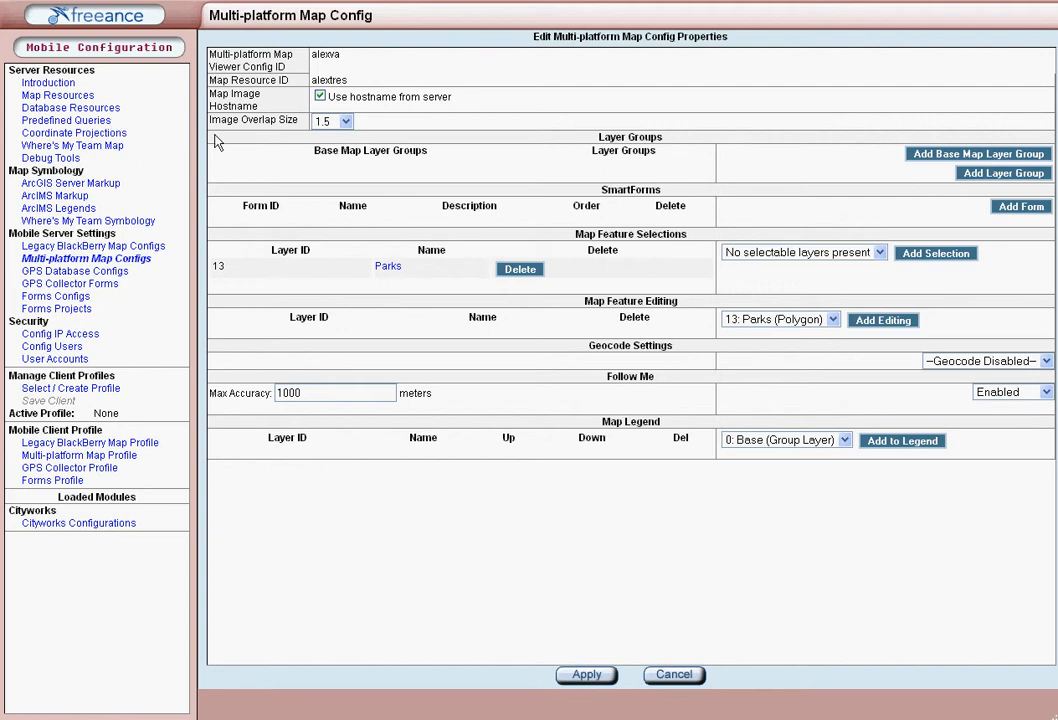
# Start a new database resource of type ArcGIS Server and connect it to the server gis.topeka.org.
pyautogui.click(76, 109)
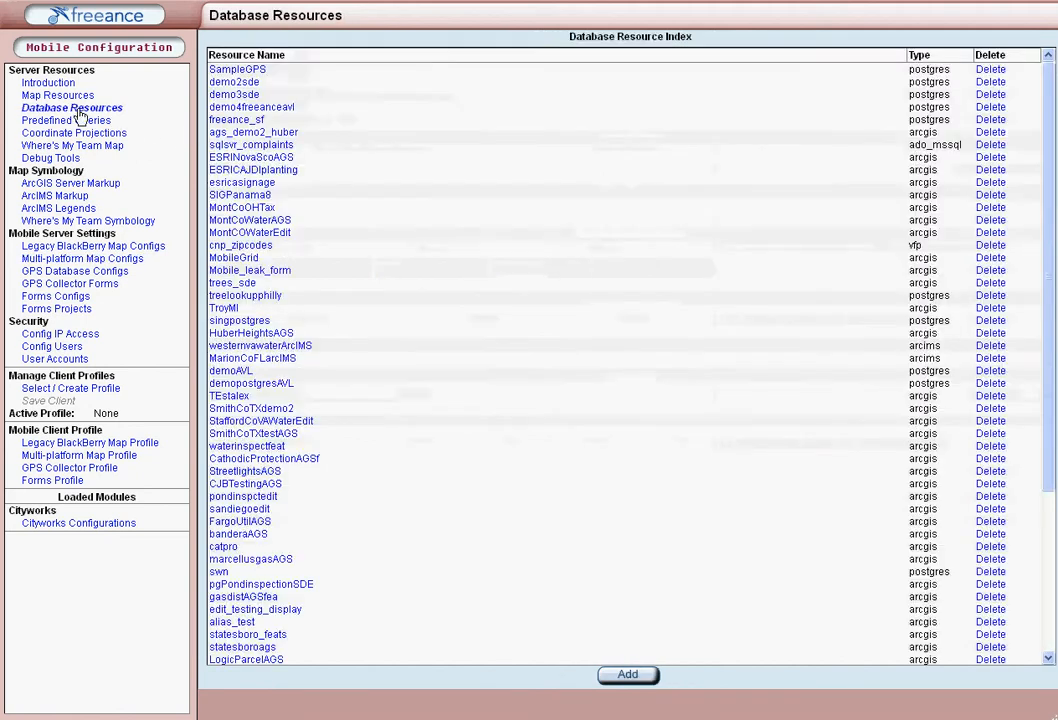
pyautogui.click(628, 676)
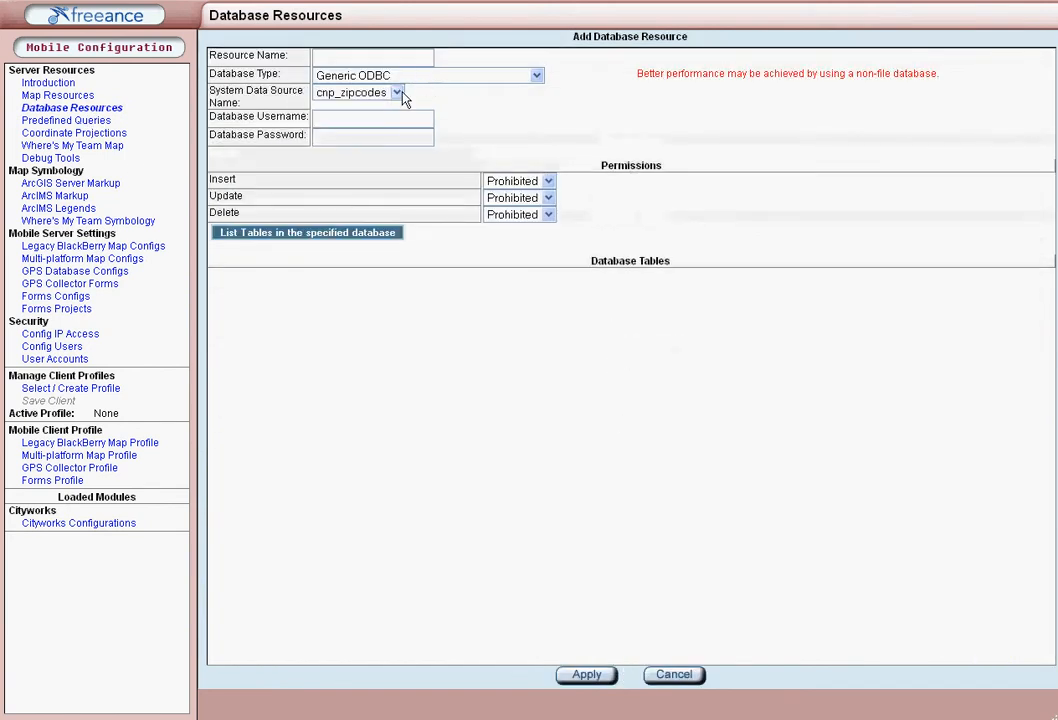
pyautogui.click(406, 77)
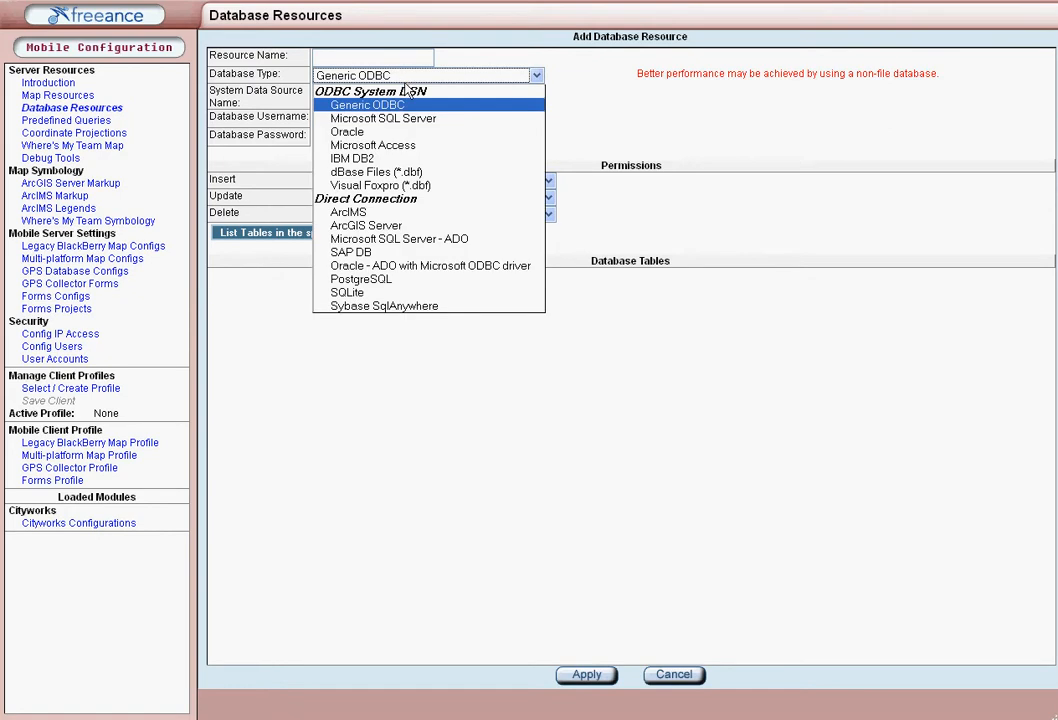
pyautogui.click(372, 229)
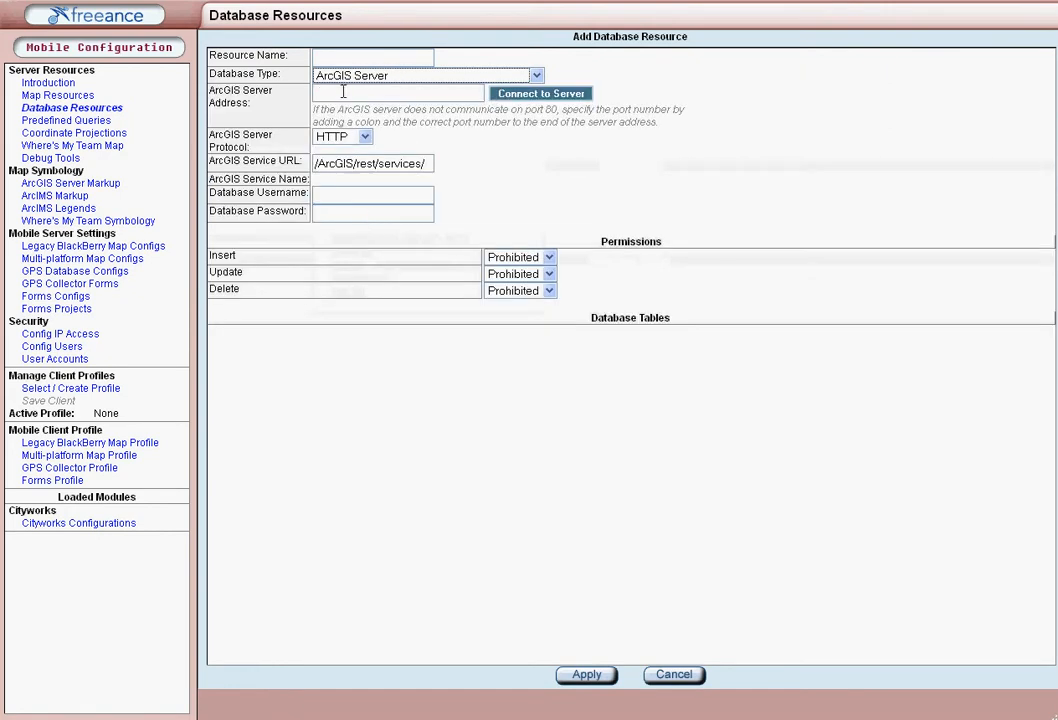
pyautogui.click(343, 93)
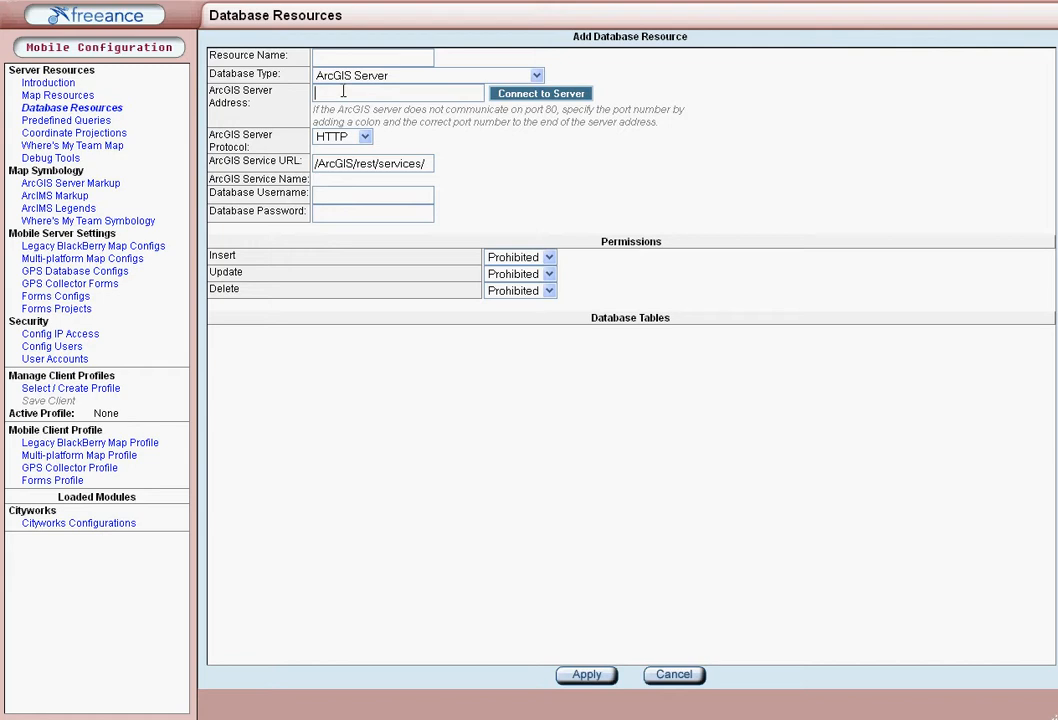
pyautogui.write('de')
pyautogui.press('BackSpace')
pyautogui.press('BackSpace')
pyautogui.click(531, 99)
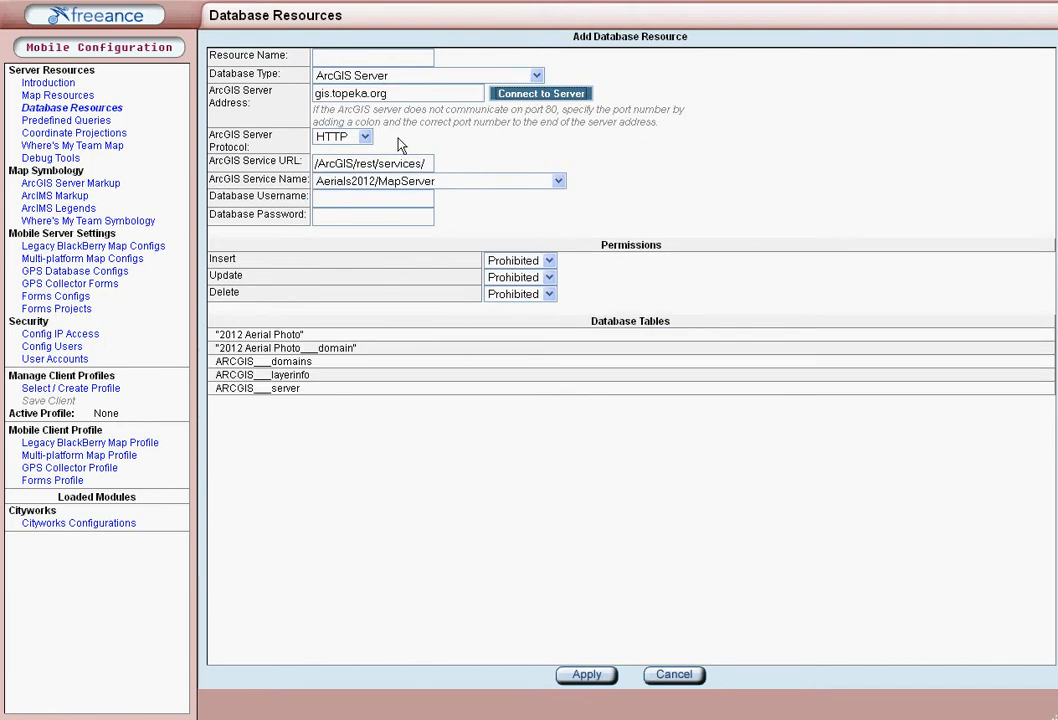
# Set the ArcGIS service name to Cityworks/CityworksOpsLayers/MapServer and look through its database tables for Parcels.
pyautogui.click(473, 184)
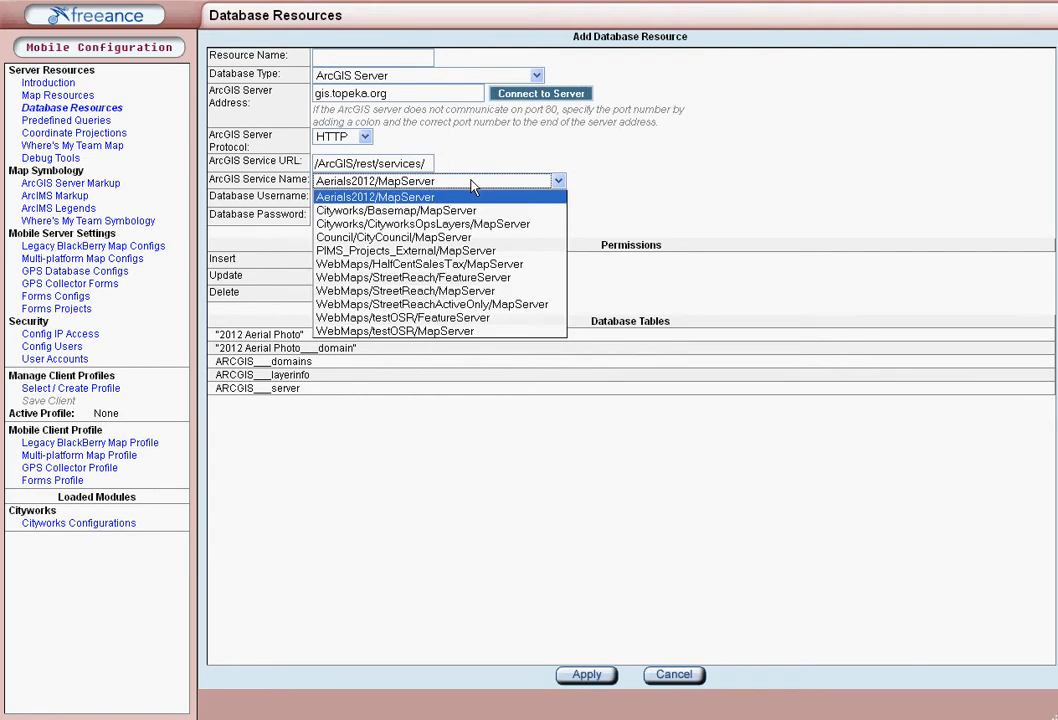
pyautogui.click(452, 211)
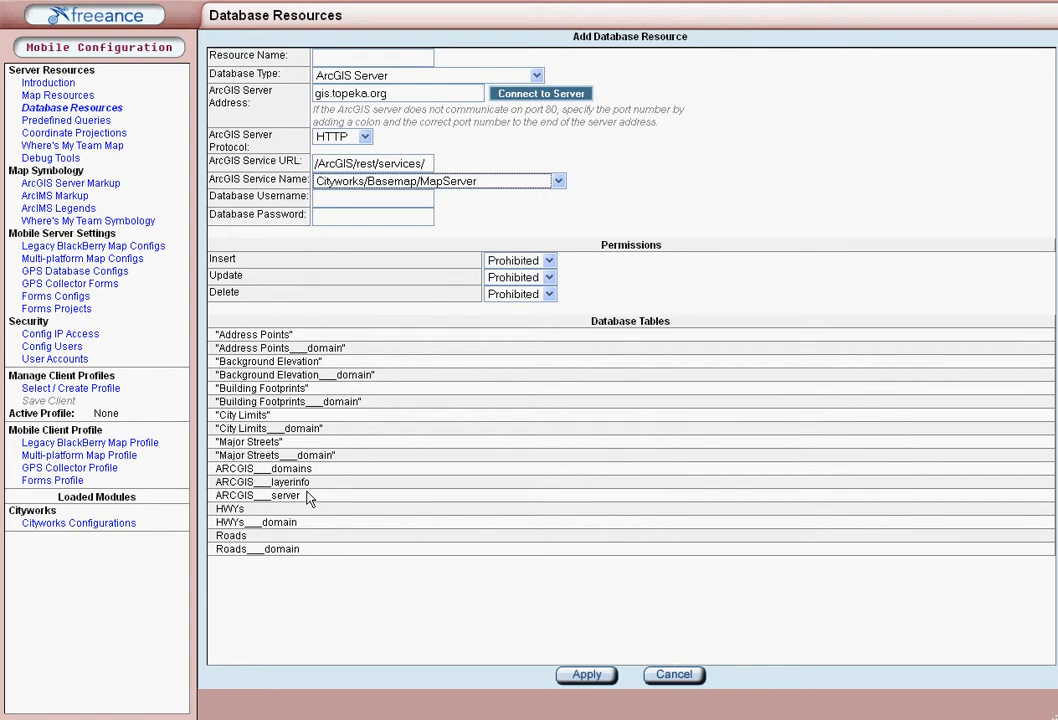
pyautogui.click(510, 184)
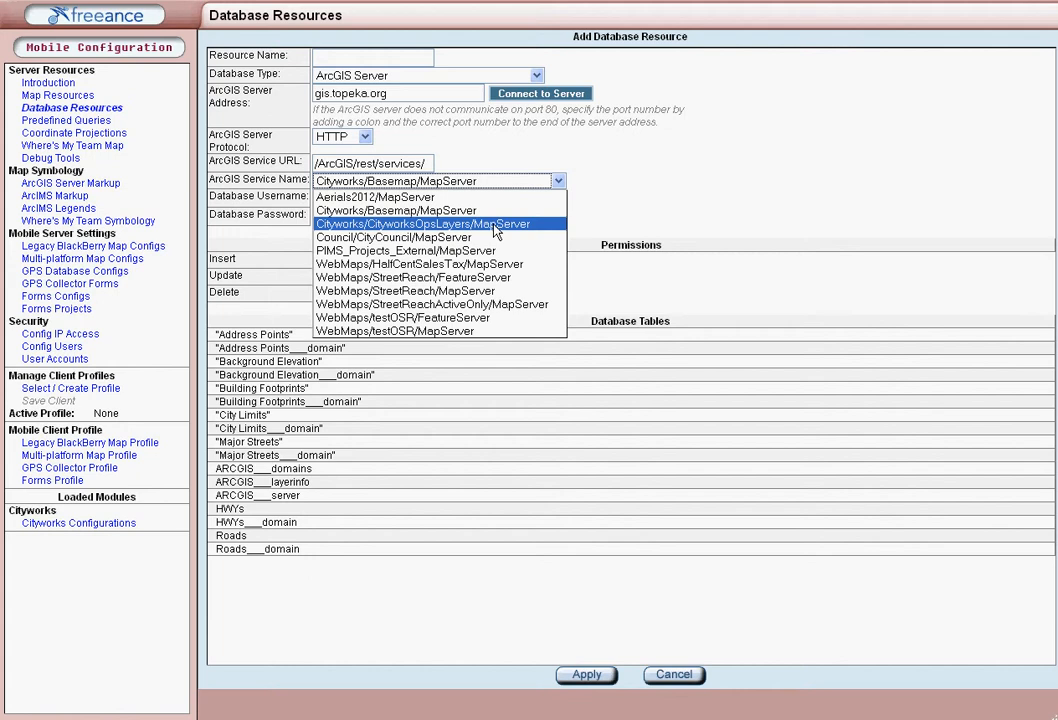
pyautogui.click(496, 225)
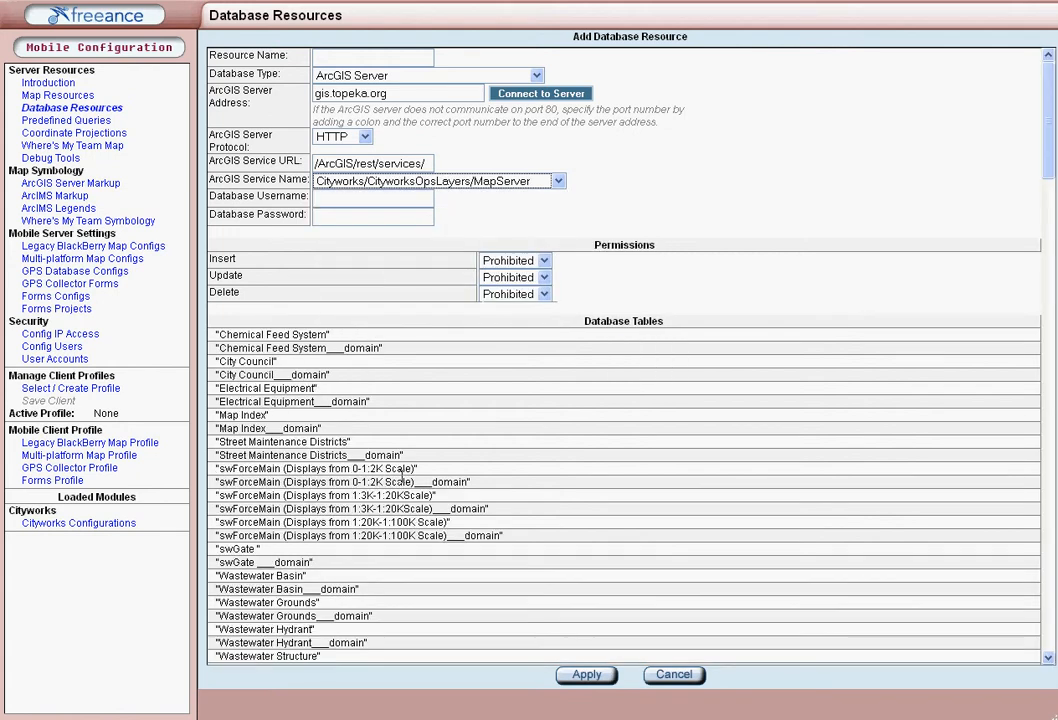
pyautogui.scroll(-10, 403, 476)
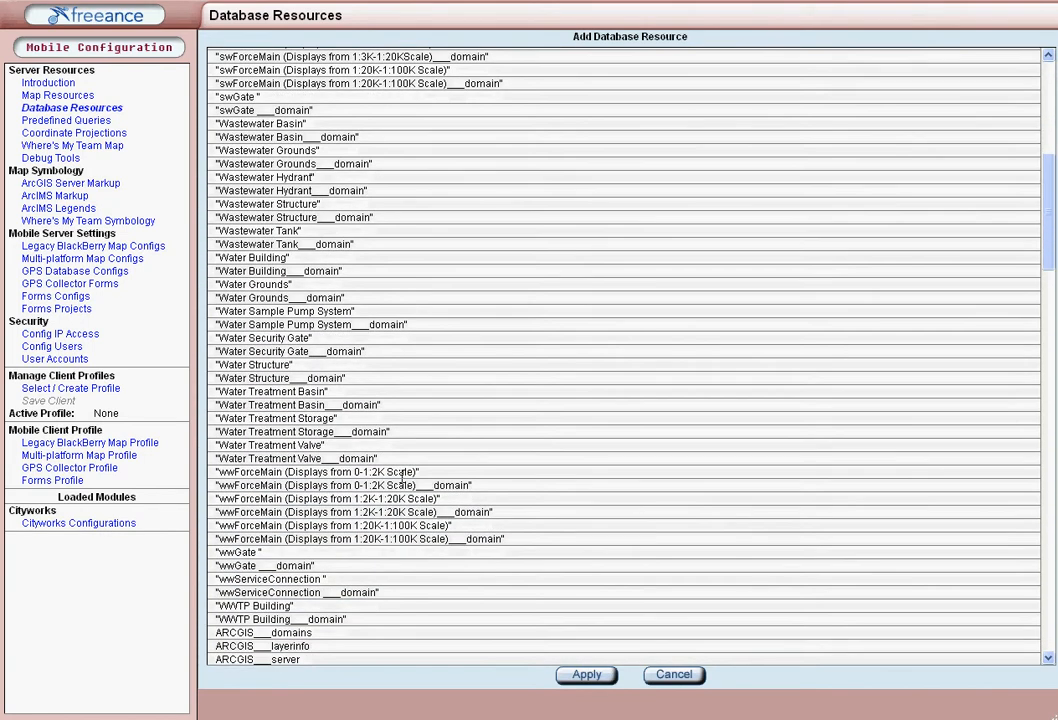
pyautogui.scroll(-11, 403, 484)
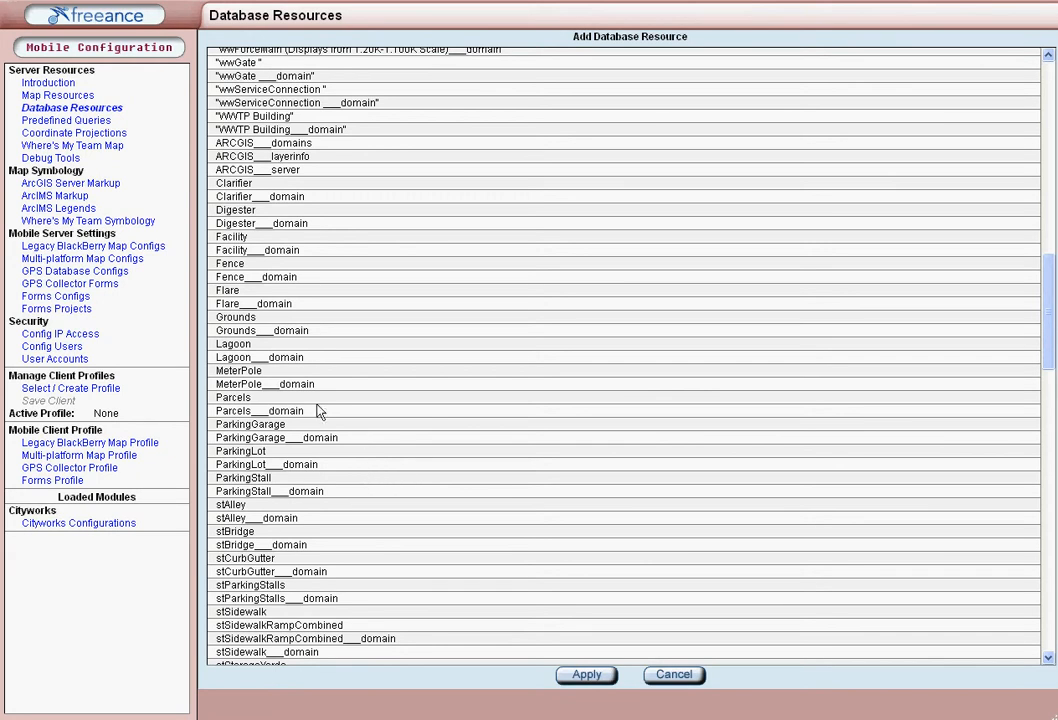
# Name the new database resource tparcels and save it.
pyautogui.click(587, 674)
pyautogui.click(602, 288)
pyautogui.scroll(15, 633, 260)
pyautogui.click(382, 55)
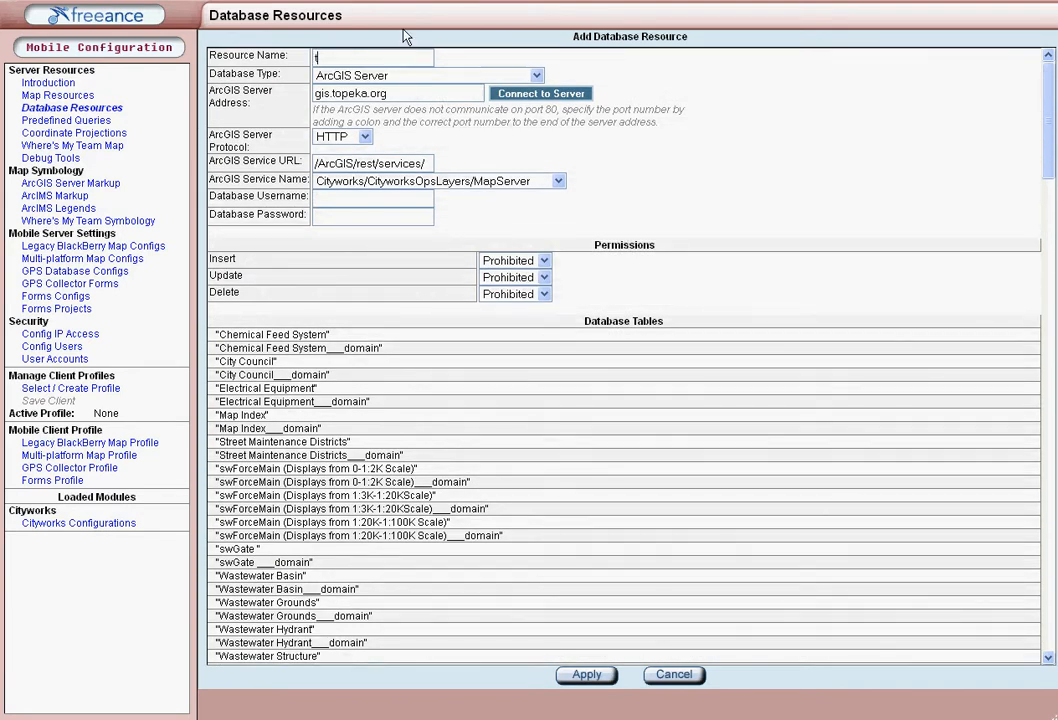
pyautogui.write('tparcels')
pyautogui.click(584, 675)
pyautogui.click(577, 701)
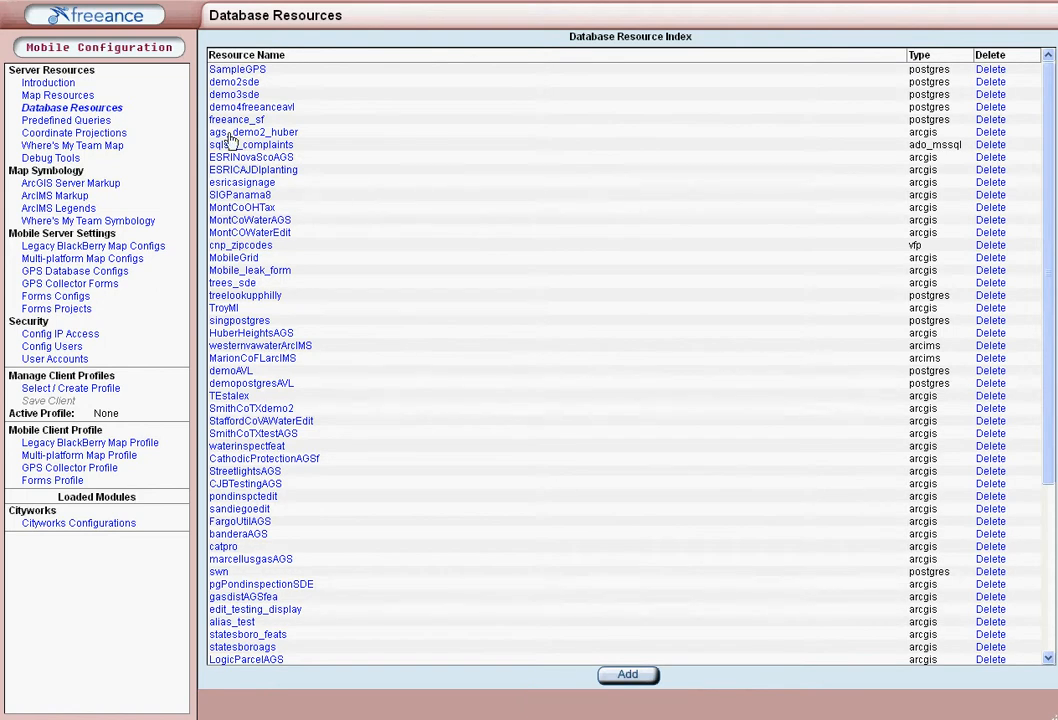
# Create a new predefined query with the ID tparcels, based on the tparcels database resource.
pyautogui.click(62, 121)
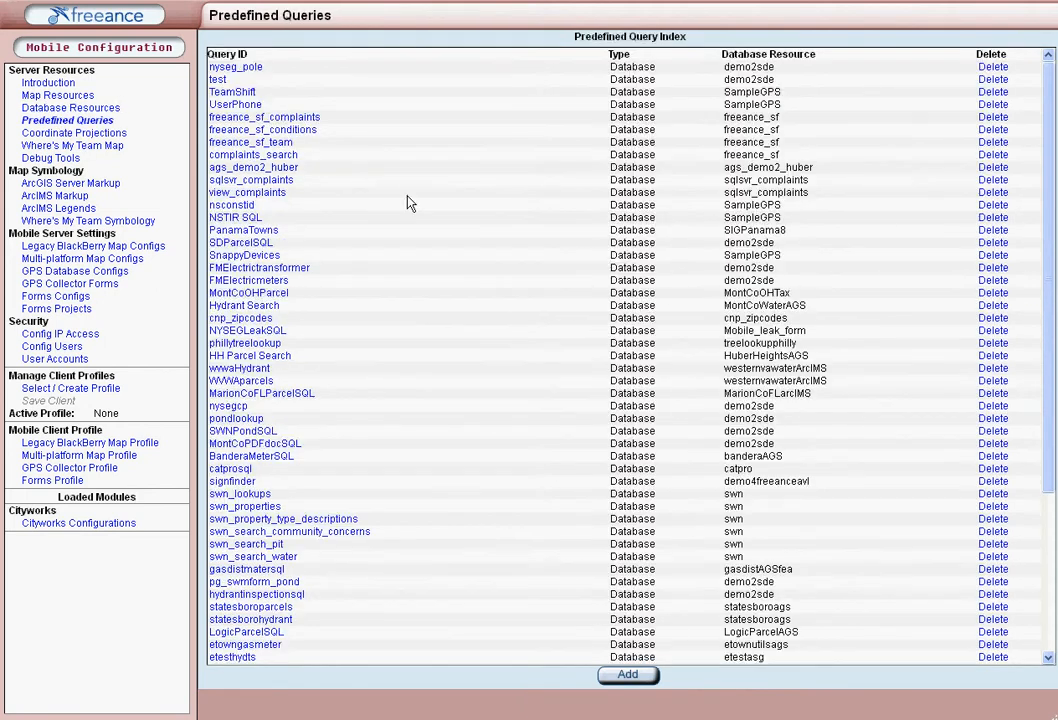
pyautogui.click(628, 676)
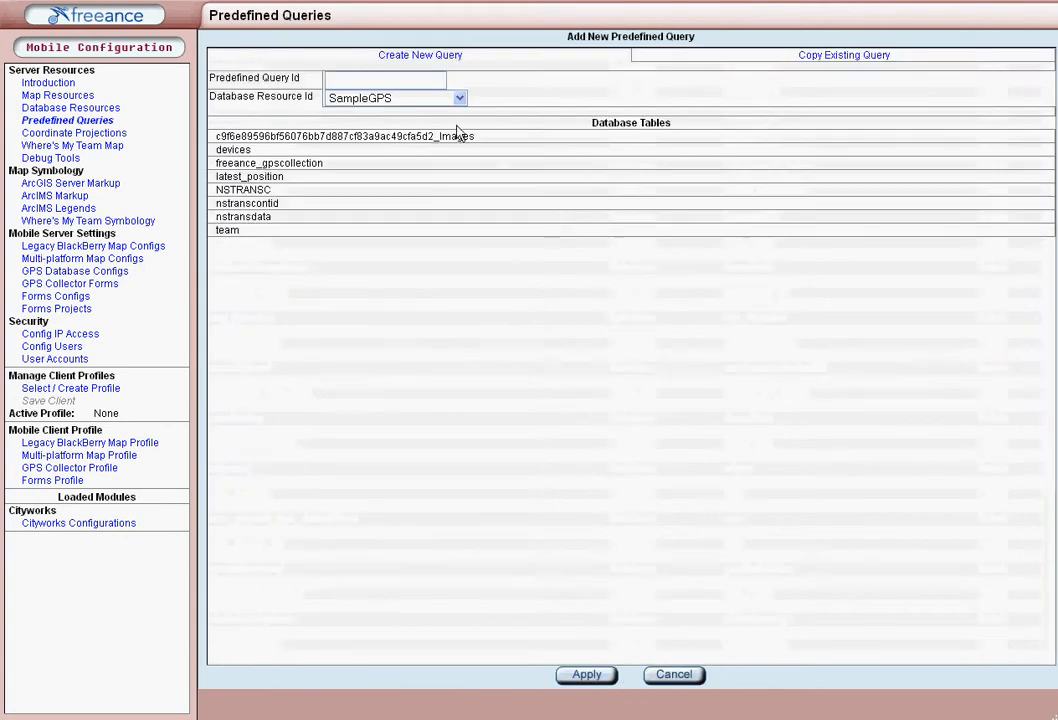
pyautogui.write('t')
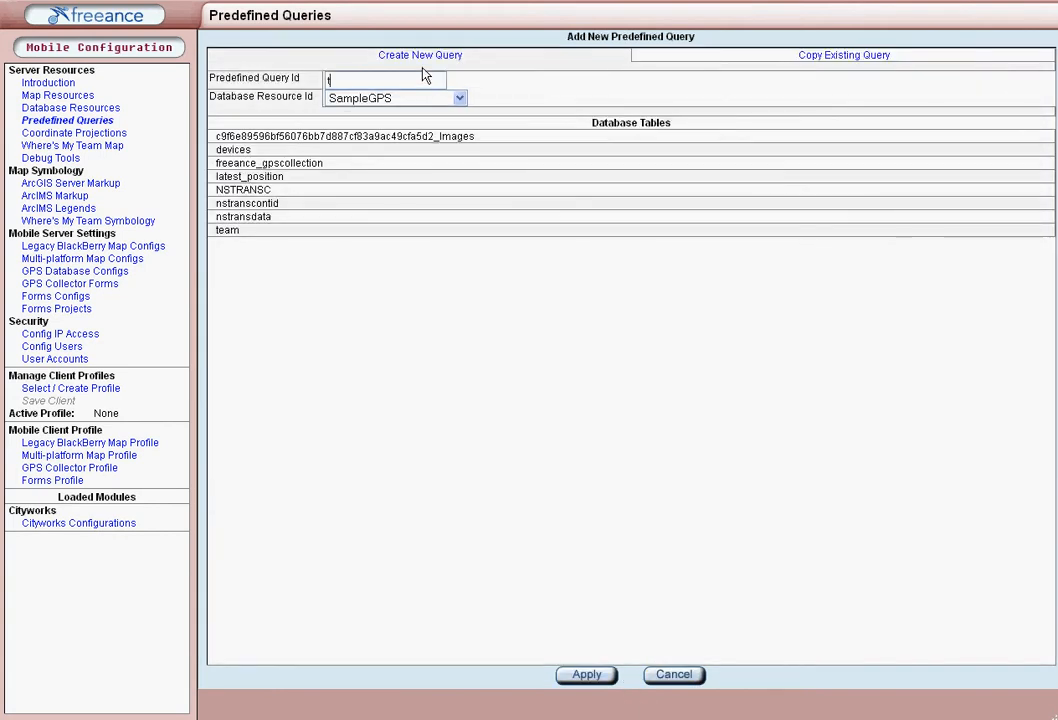
pyautogui.write('parcels')
pyautogui.click(458, 100)
pyautogui.moveTo(460, 125); pyautogui.dragTo(457, 354)
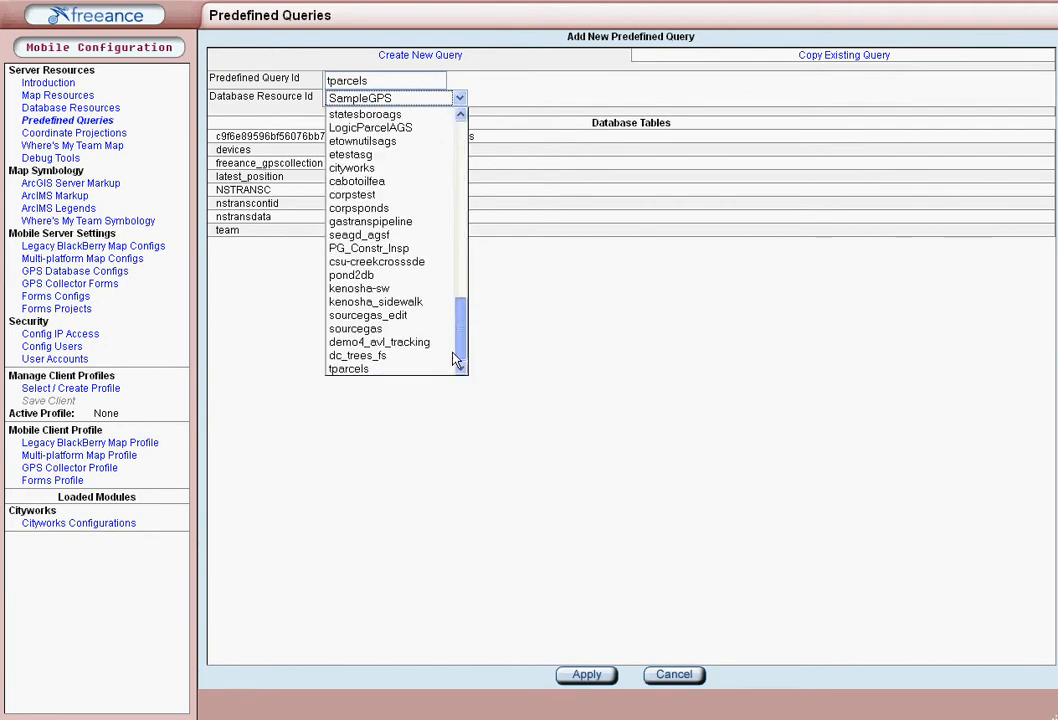
pyautogui.click(352, 369)
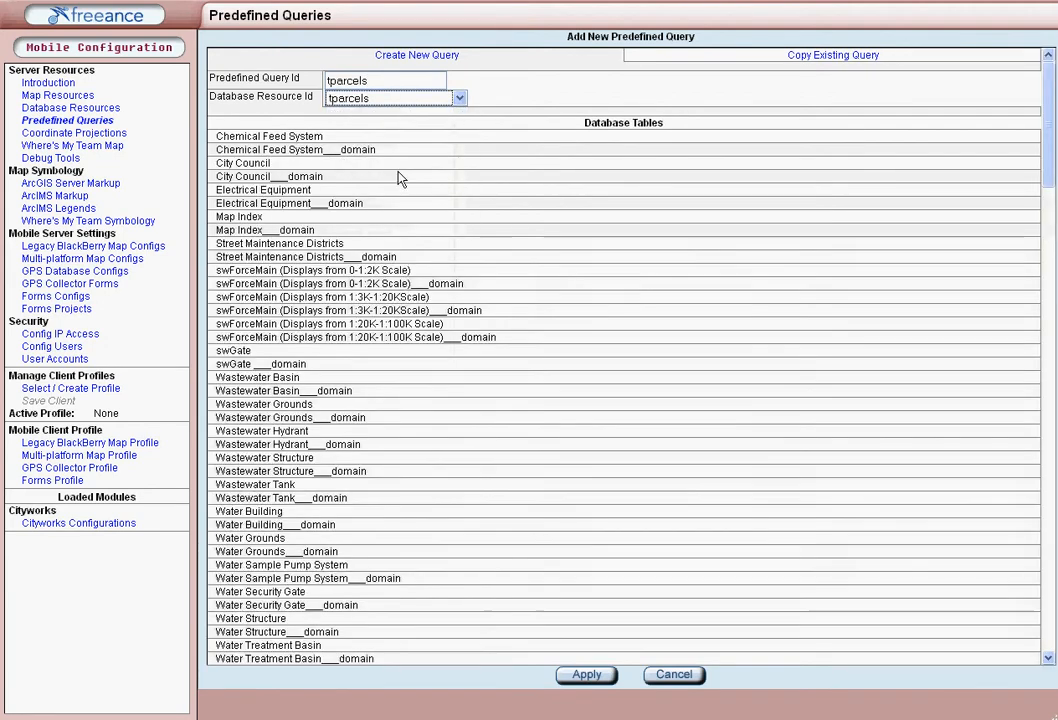
pyautogui.click(590, 676)
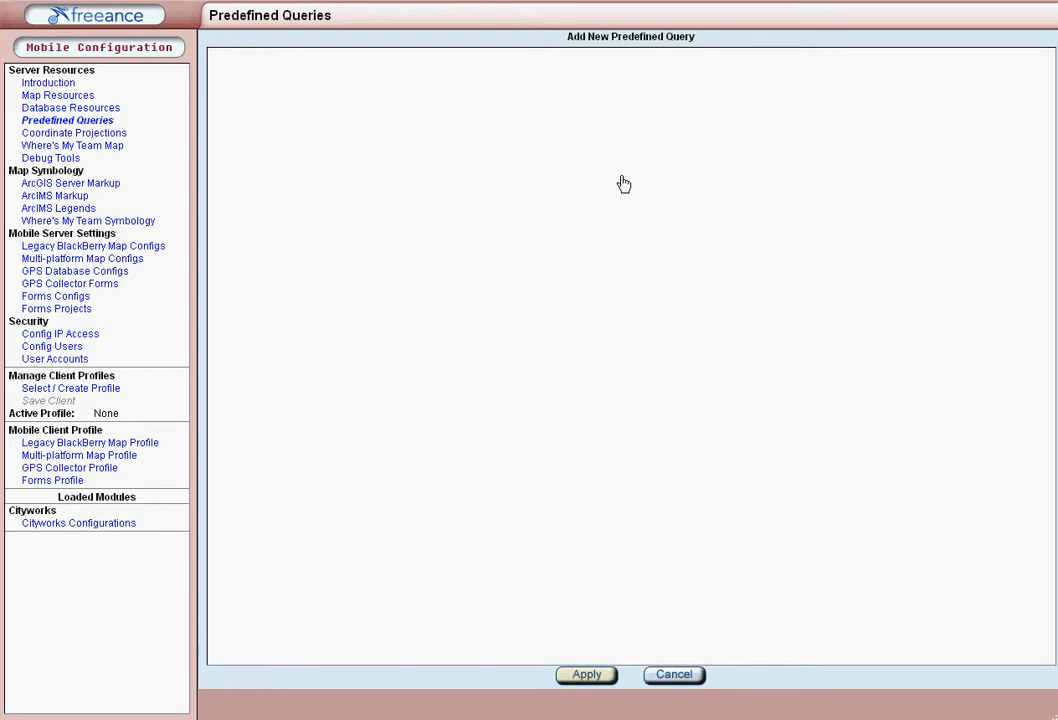
# Show the fields of the Parcels table and include all of them in the query results.
pyautogui.moveTo(1048, 300); pyautogui.dragTo(1047, 632)
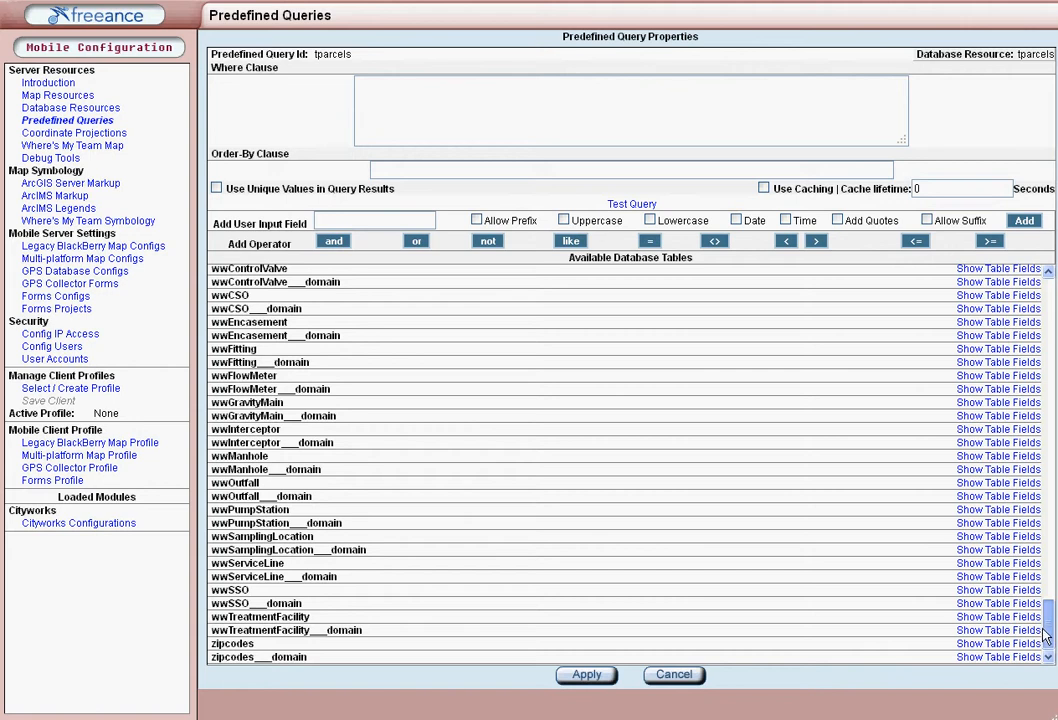
pyautogui.moveTo(1046, 630); pyautogui.dragTo(1031, 513)
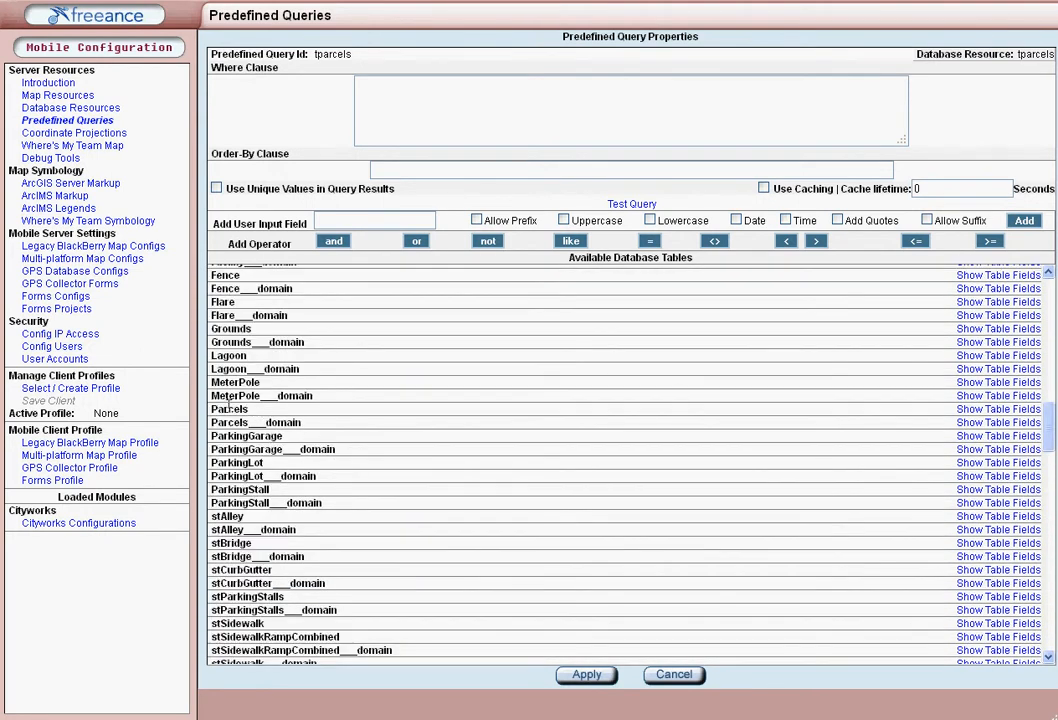
pyautogui.moveTo(229, 409); pyautogui.dragTo(252, 410)
pyautogui.click(970, 410)
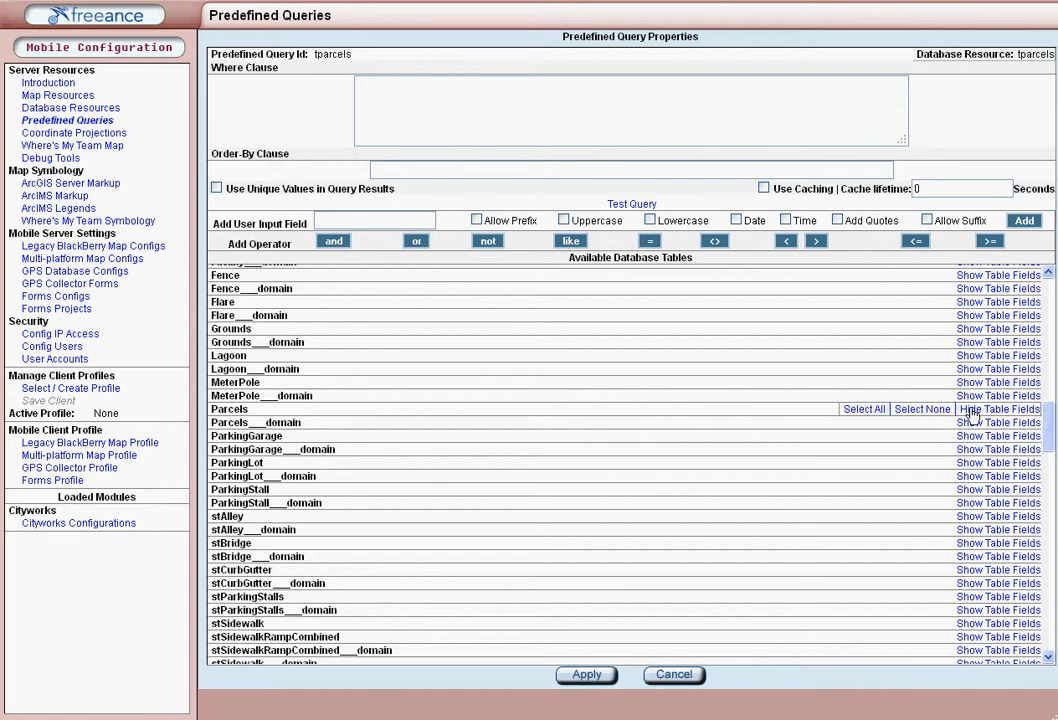
pyautogui.moveTo(1048, 420)
pyautogui.mouseDown()
pyautogui.moveTo(1047, 460)
pyautogui.moveTo(1043, 421)
pyautogui.mouseUp()
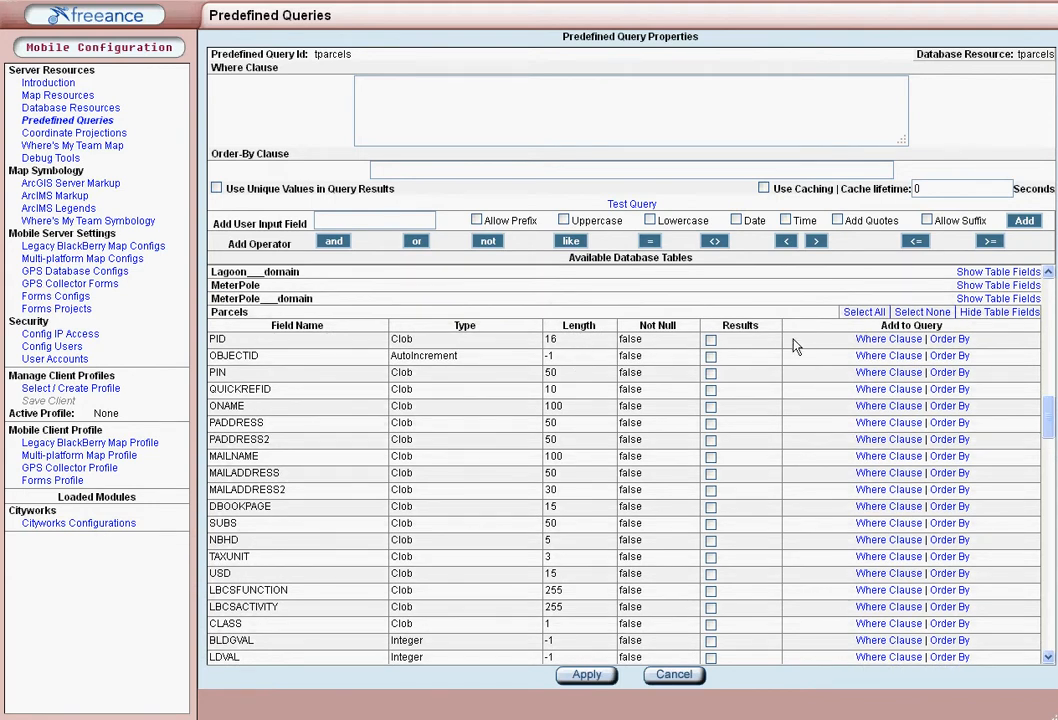
pyautogui.click(862, 312)
# Exclude the Shape.len, Shape.area and Shape fields of the Parcels table from the query results.
pyautogui.scroll(-5, 741, 388)
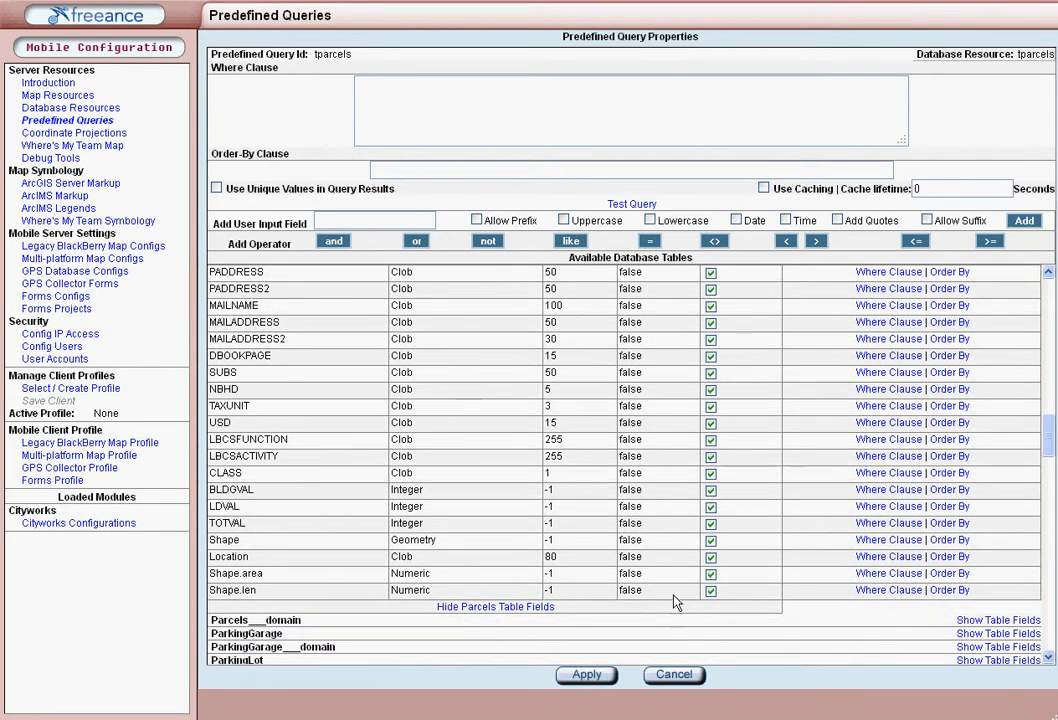
pyautogui.click(710, 590)
pyautogui.click(710, 573)
pyautogui.click(710, 540)
pyautogui.scroll(3, 750, 574)
pyautogui.scroll(5, 746, 567)
pyautogui.scroll(-3, 737, 562)
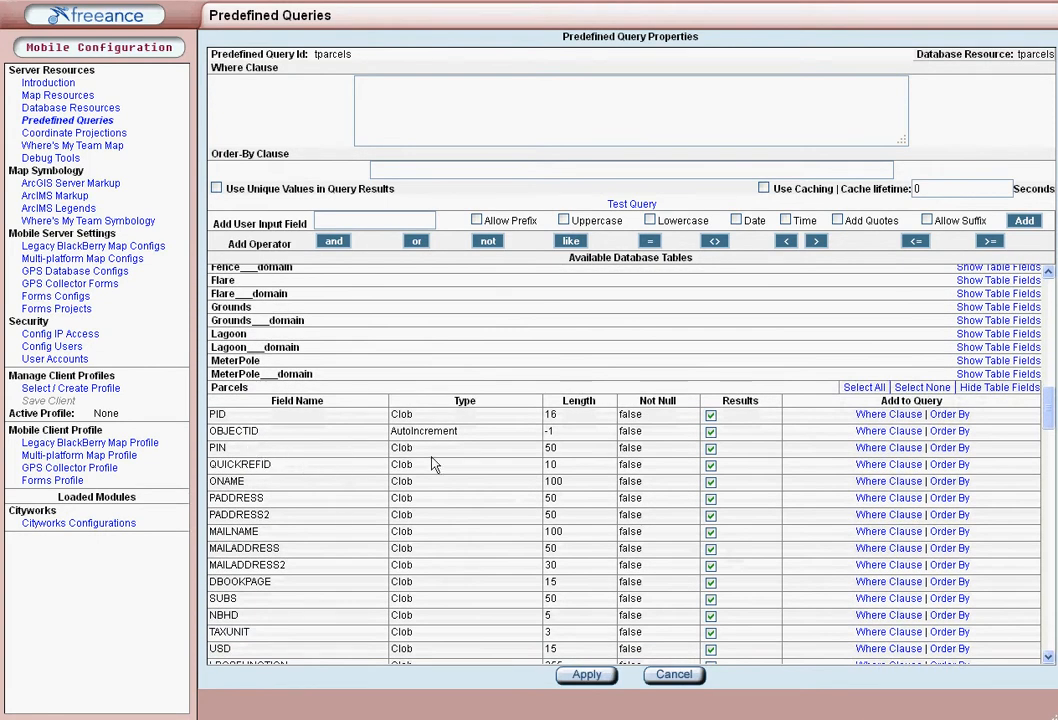
pyautogui.click(880, 448)
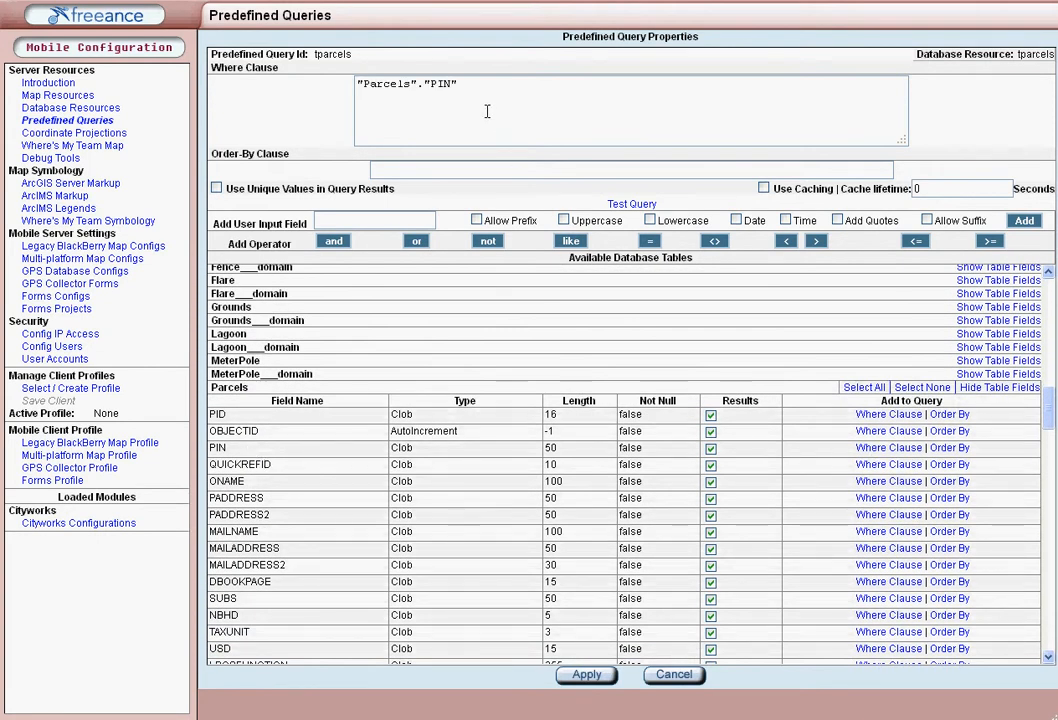
pyautogui.click(569, 243)
pyautogui.moveTo(502, 84); pyautogui.dragTo(315, 117)
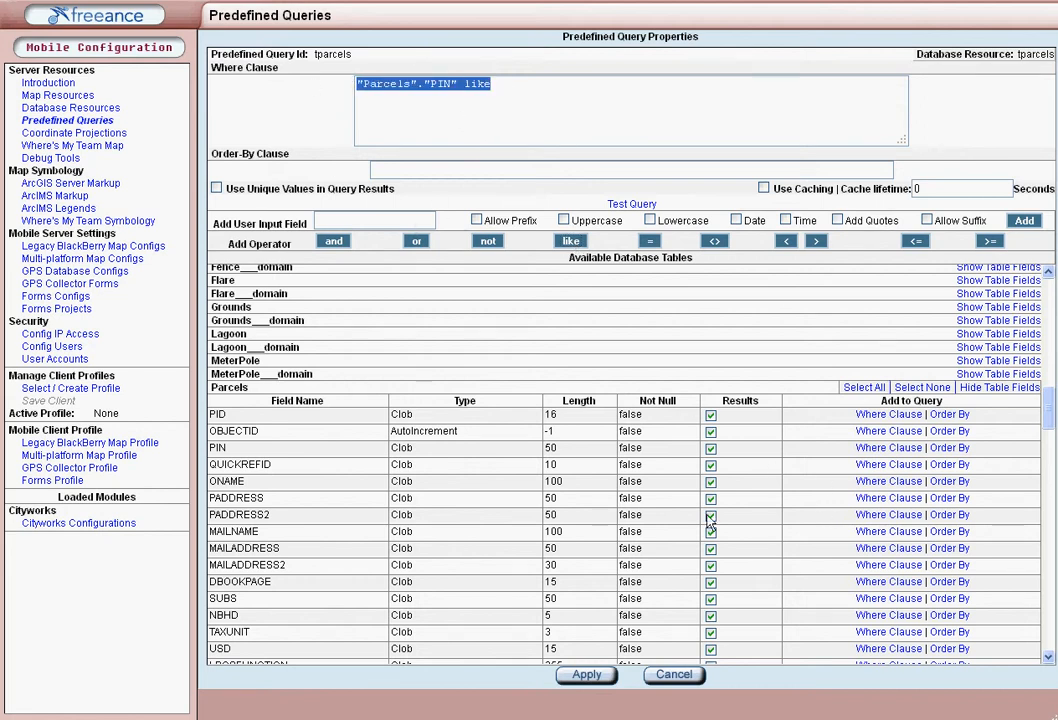
pyautogui.press('Delete')
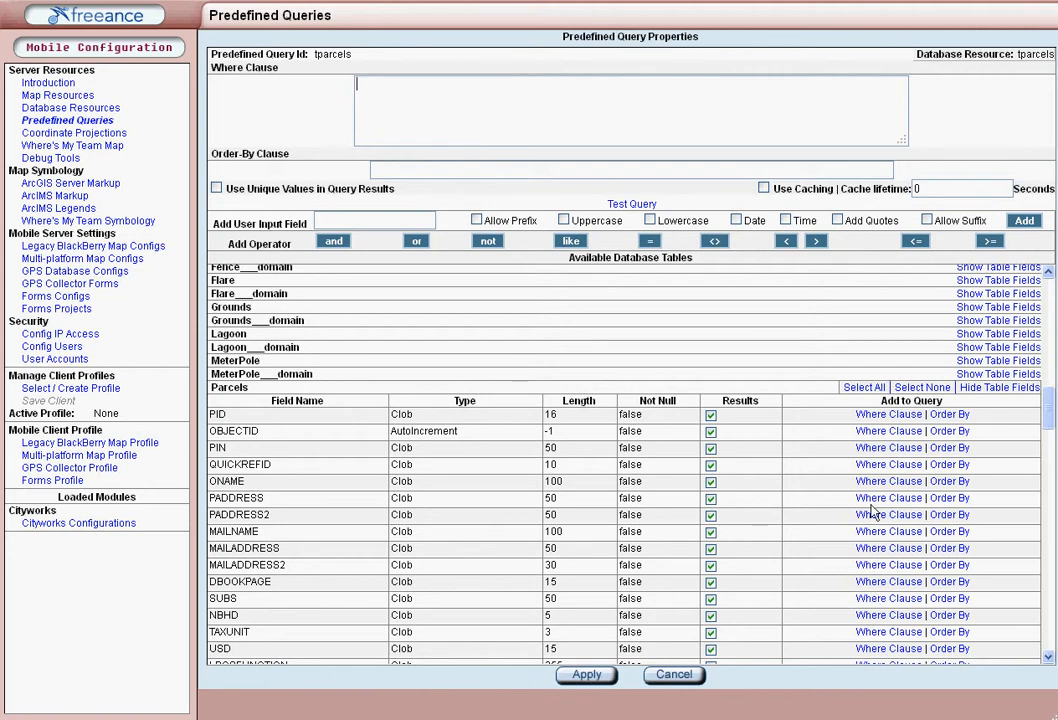
# Build a where clause matching Parcels PID with like to user input pin, with prefix, suffix, quotes and uppercase enabled.
pyautogui.click(867, 416)
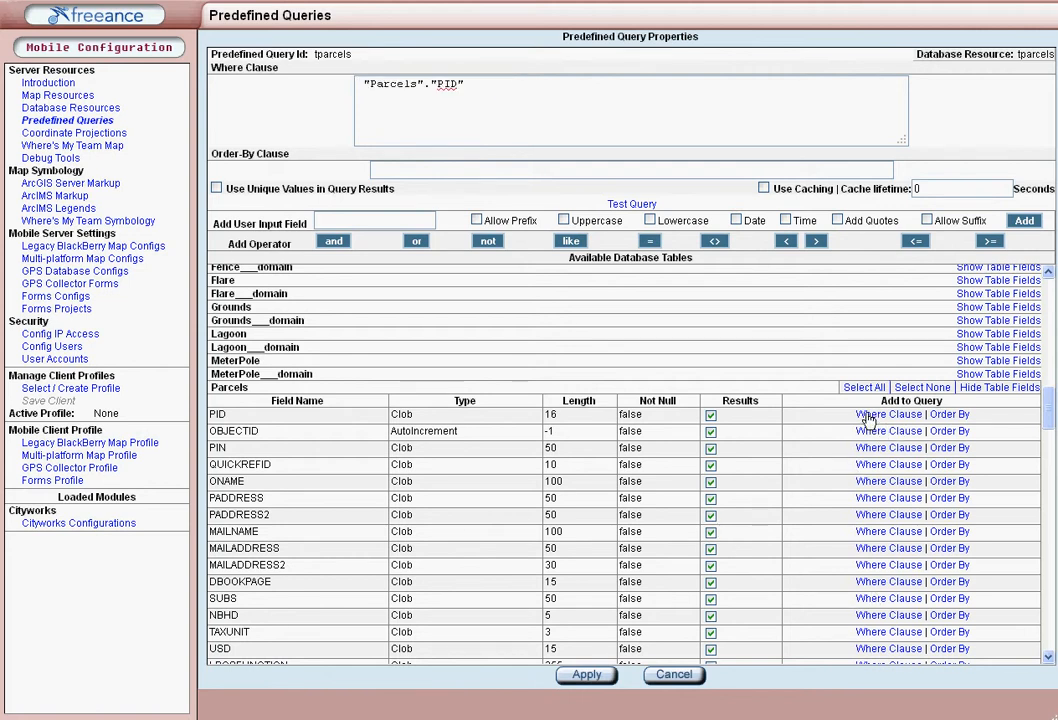
pyautogui.click(572, 242)
pyautogui.click(368, 222)
pyautogui.write('pin')
pyautogui.click(476, 220)
pyautogui.click(837, 220)
pyautogui.click(926, 220)
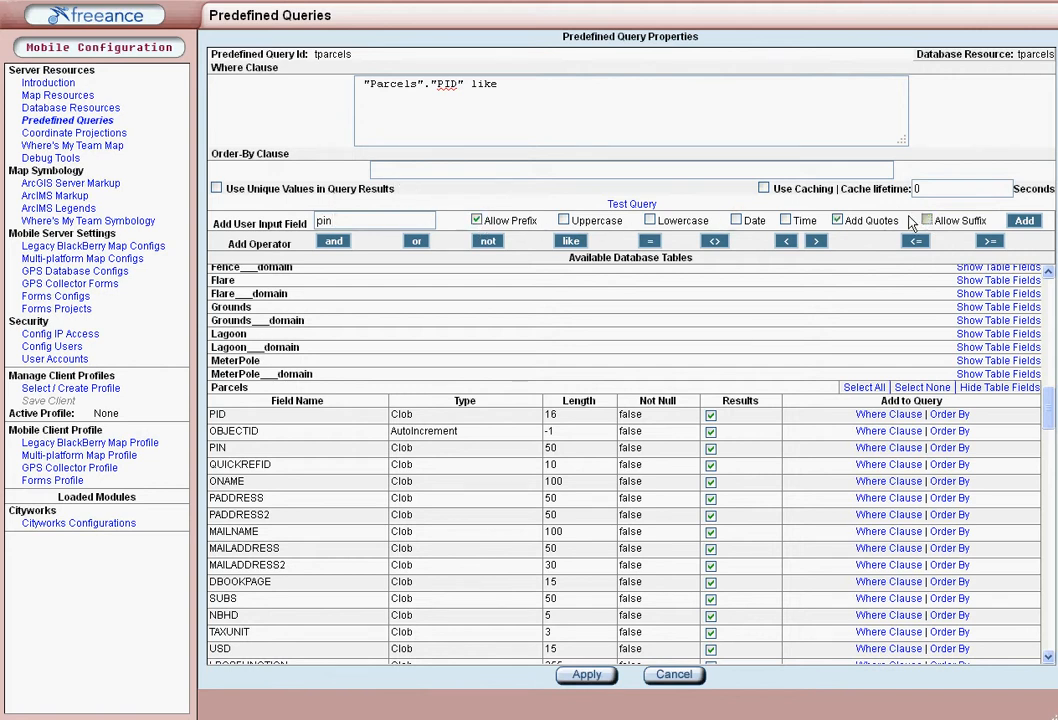
pyautogui.click(565, 221)
pyautogui.click(1027, 223)
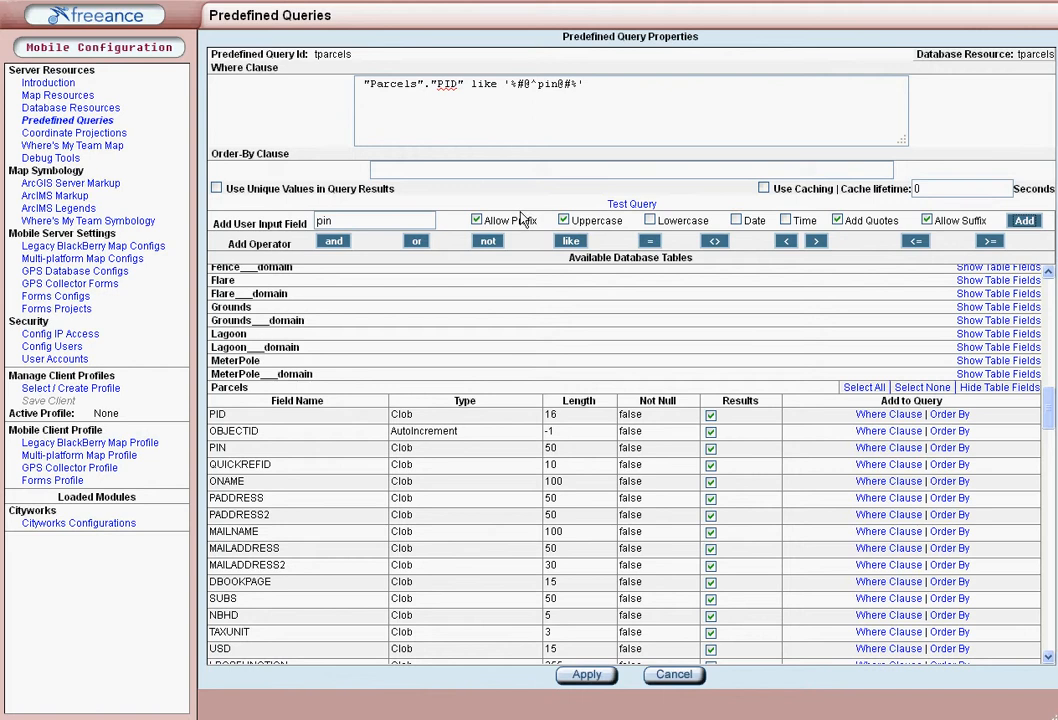
# Test the query with a blank pin and again with the first 13 digits of the first result's PID, and review the matches.
pyautogui.click(632, 204)
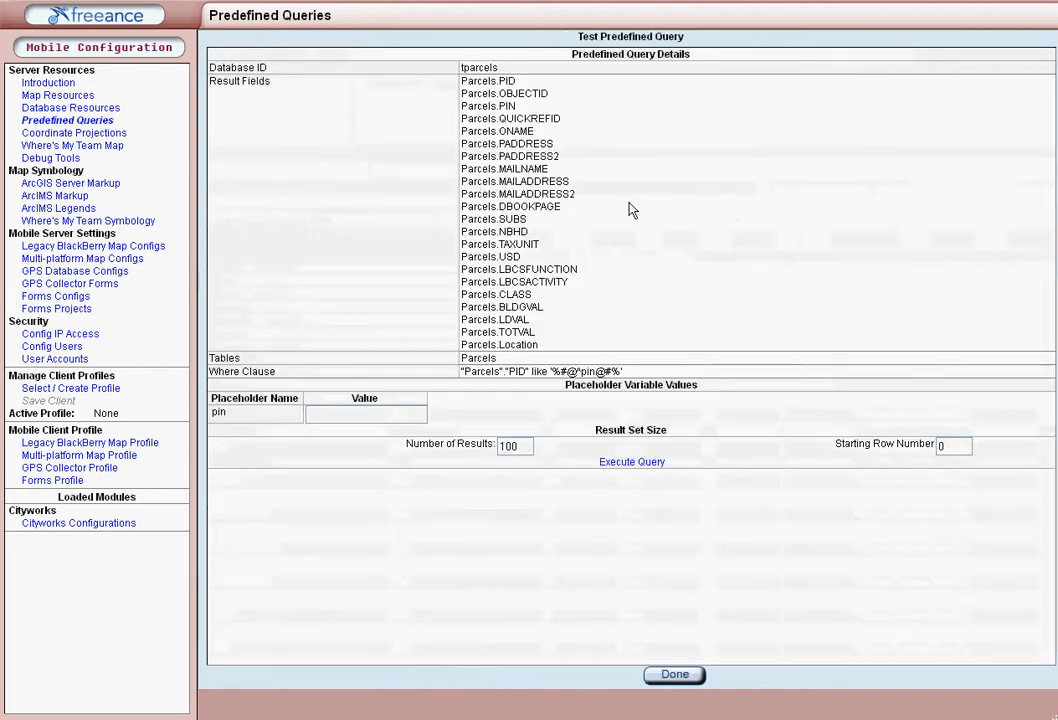
pyautogui.click(625, 465)
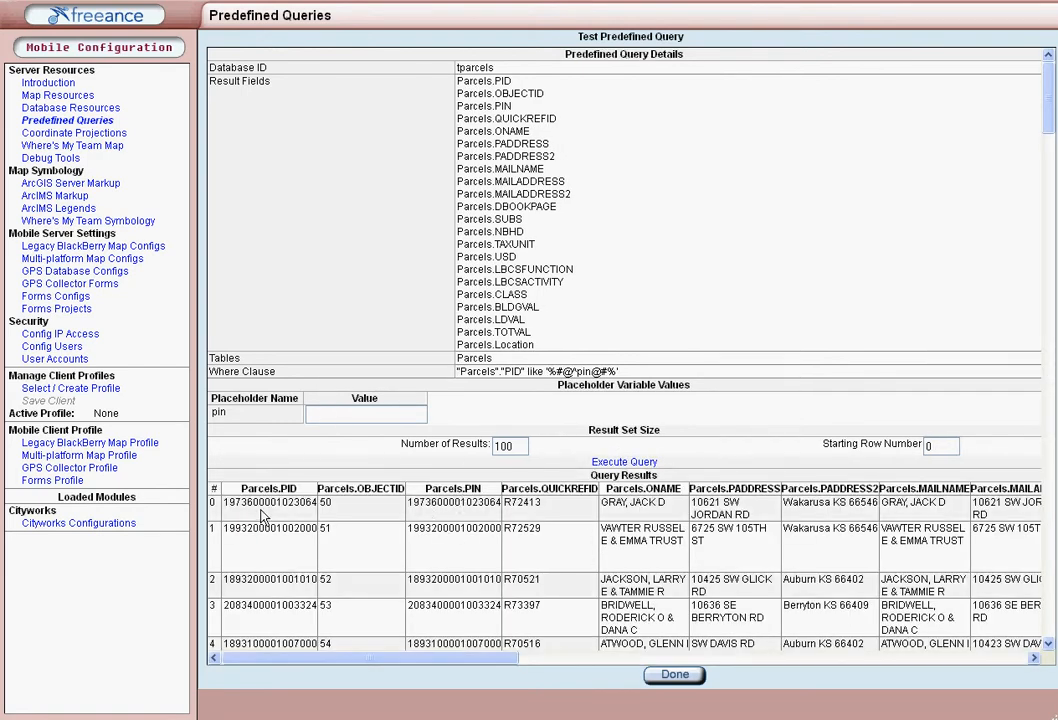
pyautogui.moveTo(291, 503); pyautogui.dragTo(222, 502)
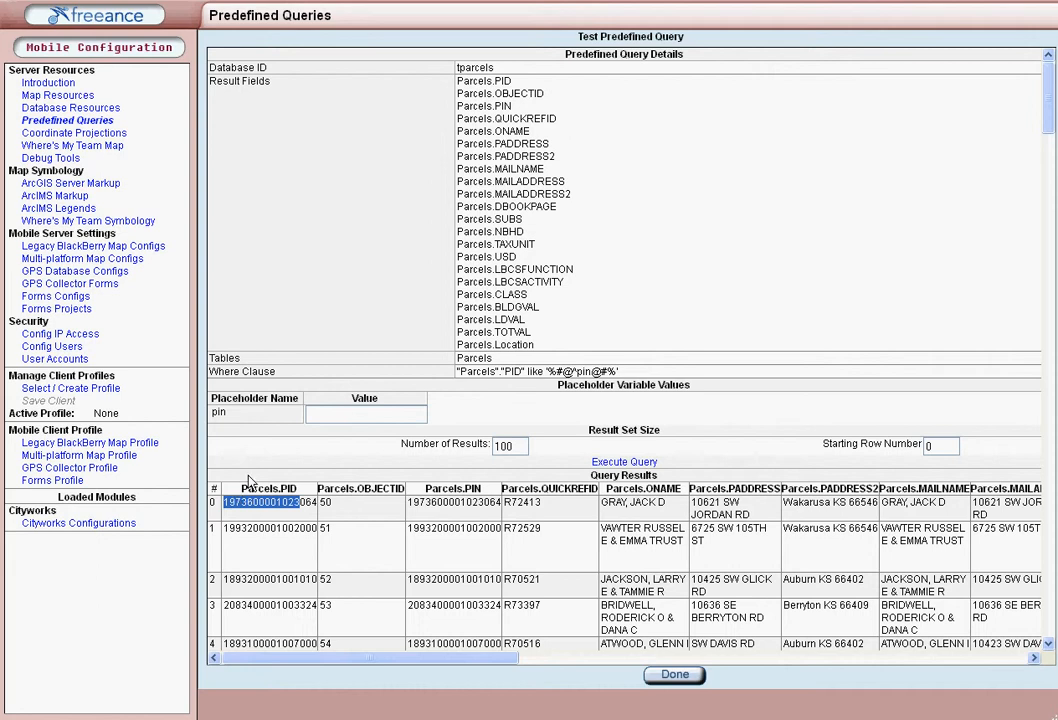
pyautogui.rightClick(356, 413)
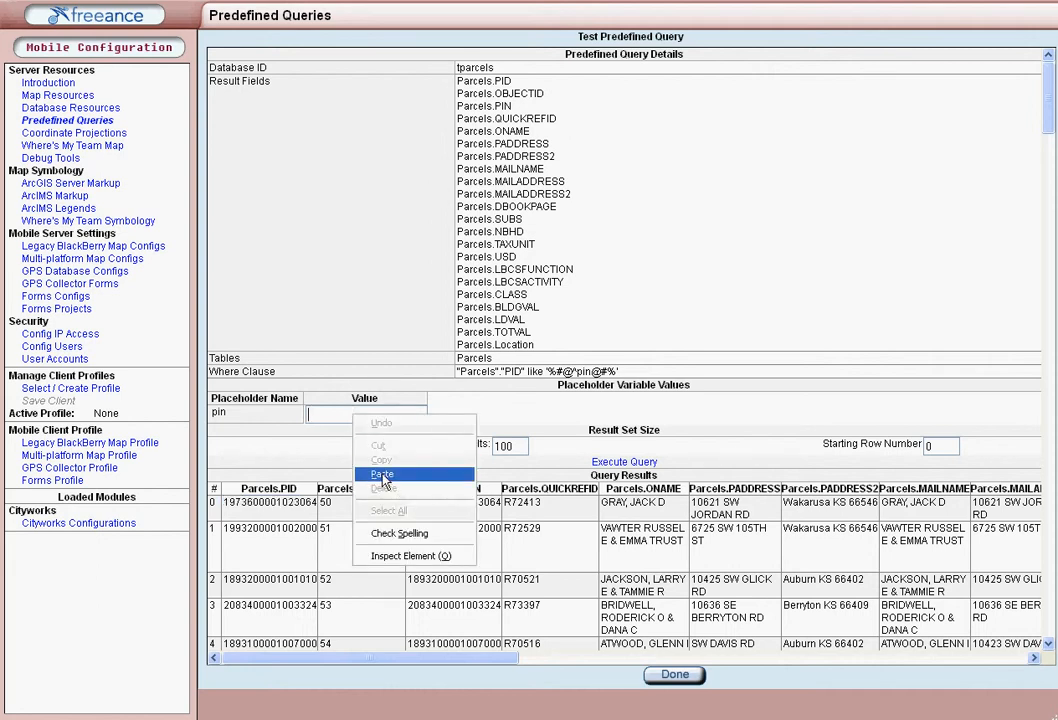
pyautogui.click(385, 470)
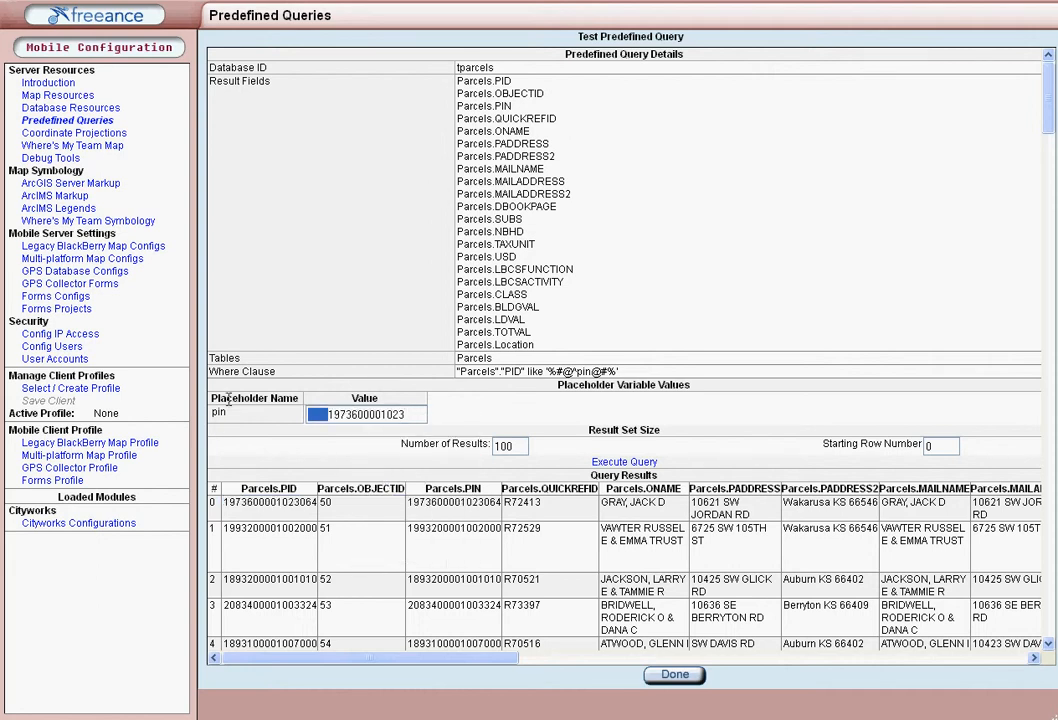
pyautogui.click(637, 465)
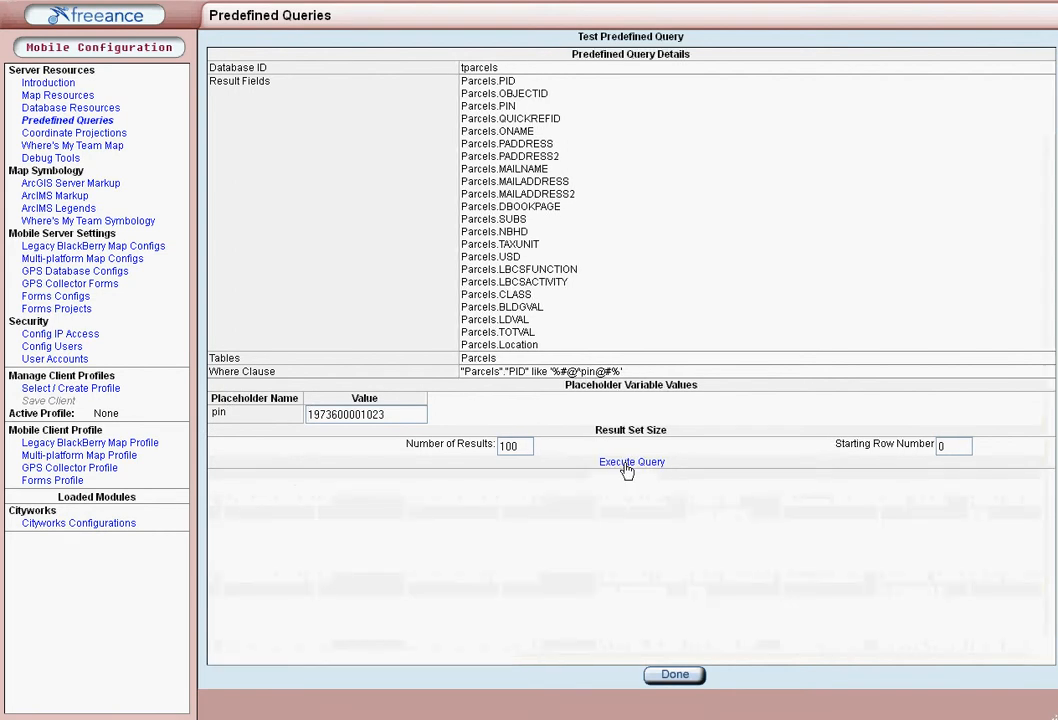
pyautogui.scroll(-10, 335, 548)
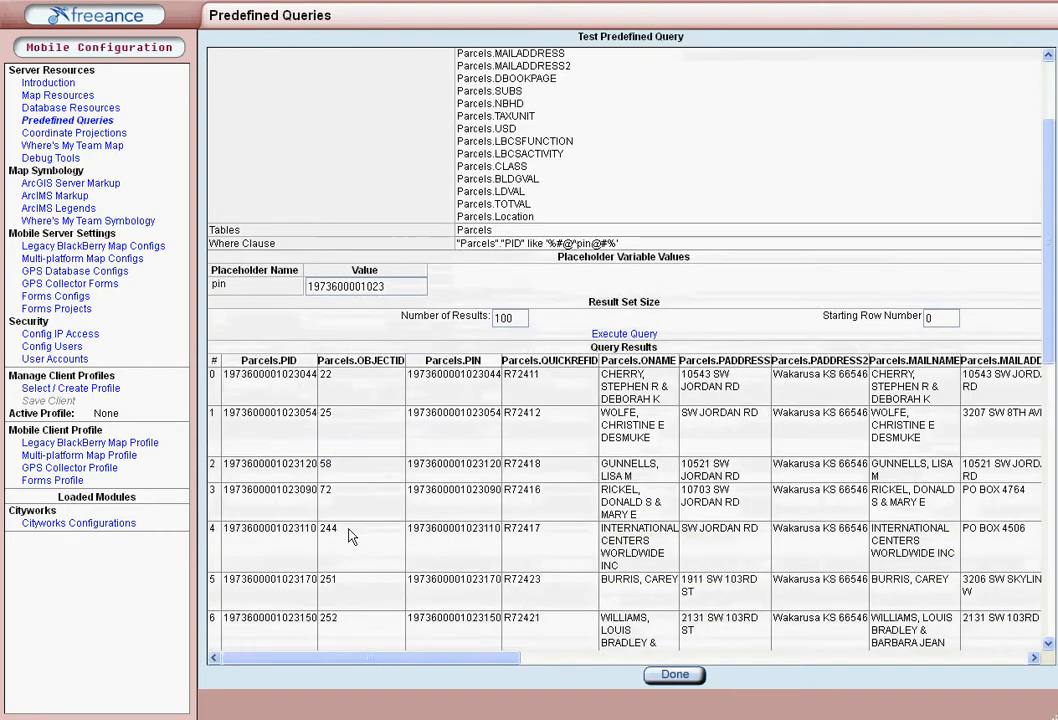
pyautogui.scroll(10, 350, 535)
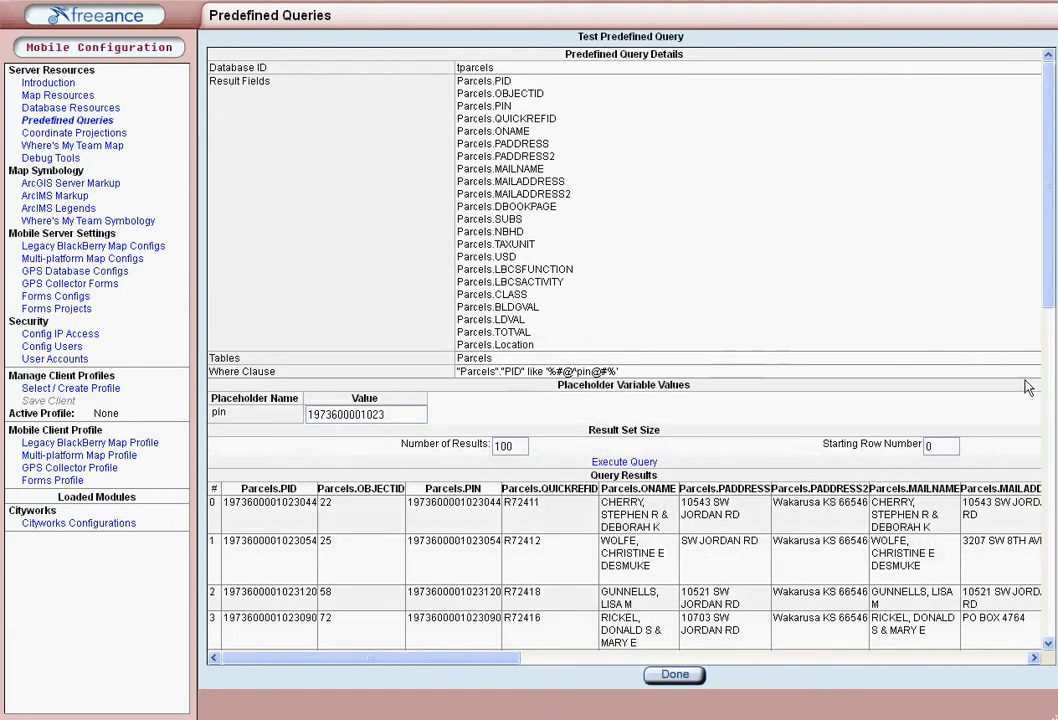
pyautogui.moveTo(1046, 300); pyautogui.dragTo(995, 239)
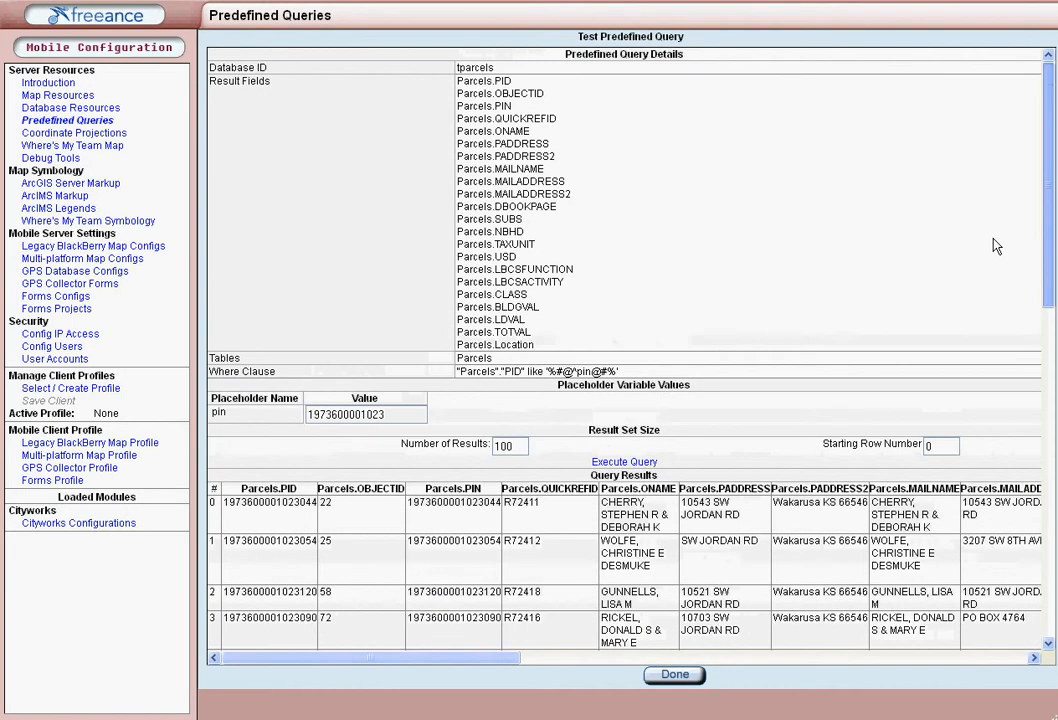
pyautogui.click(672, 674)
# Extend the where clause with an and condition matching Parcels ONAME with like to user input oname.
pyautogui.click(621, 94)
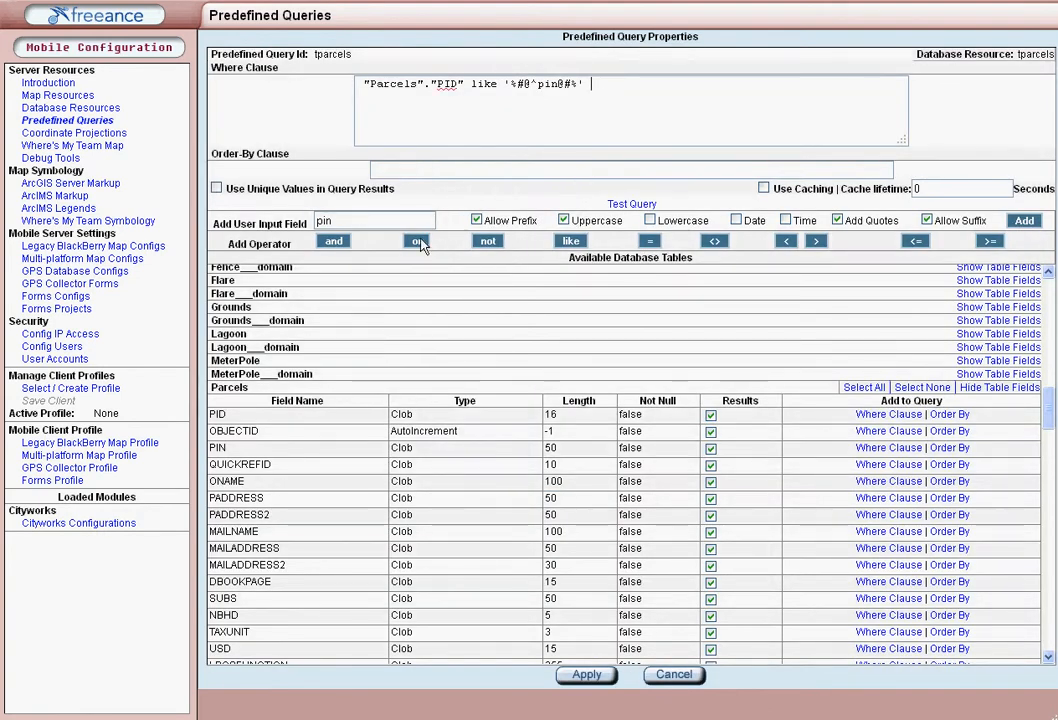
pyautogui.click(334, 241)
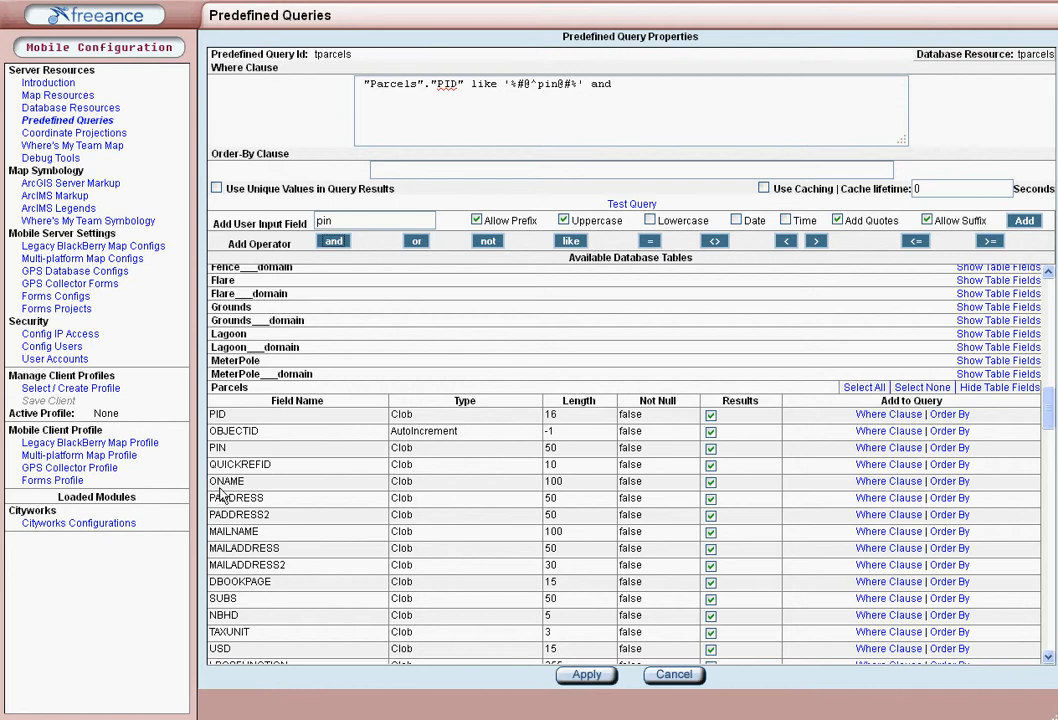
pyautogui.click(880, 481)
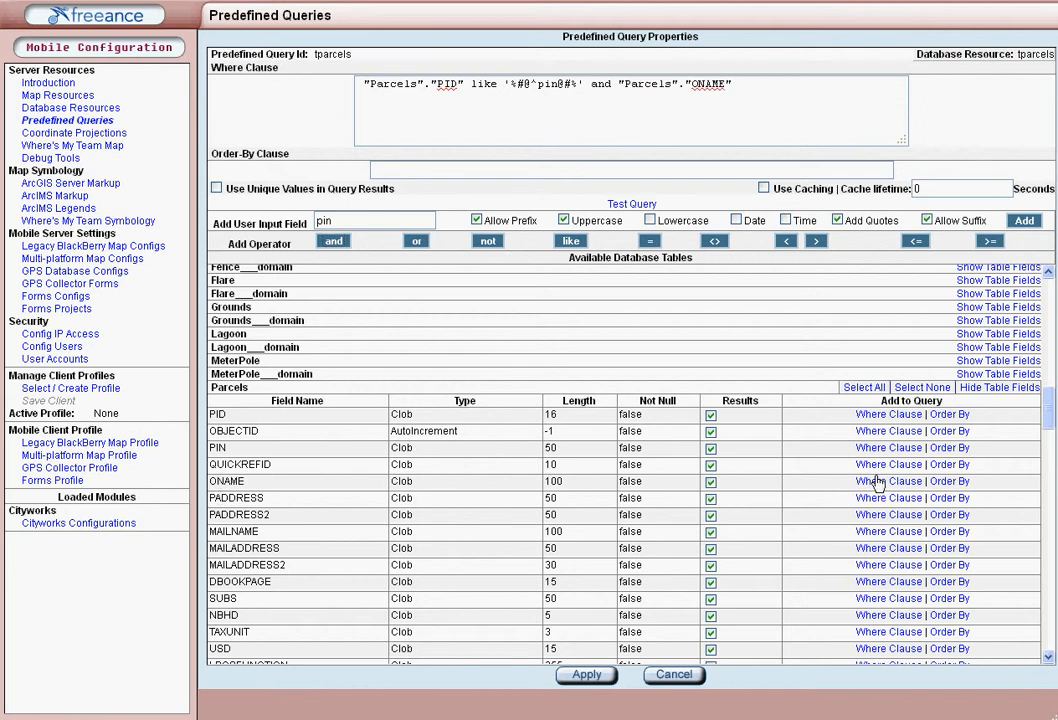
pyautogui.click(570, 241)
pyautogui.moveTo(420, 222); pyautogui.dragTo(238, 225)
pyautogui.write('oname')
pyautogui.click(1024, 220)
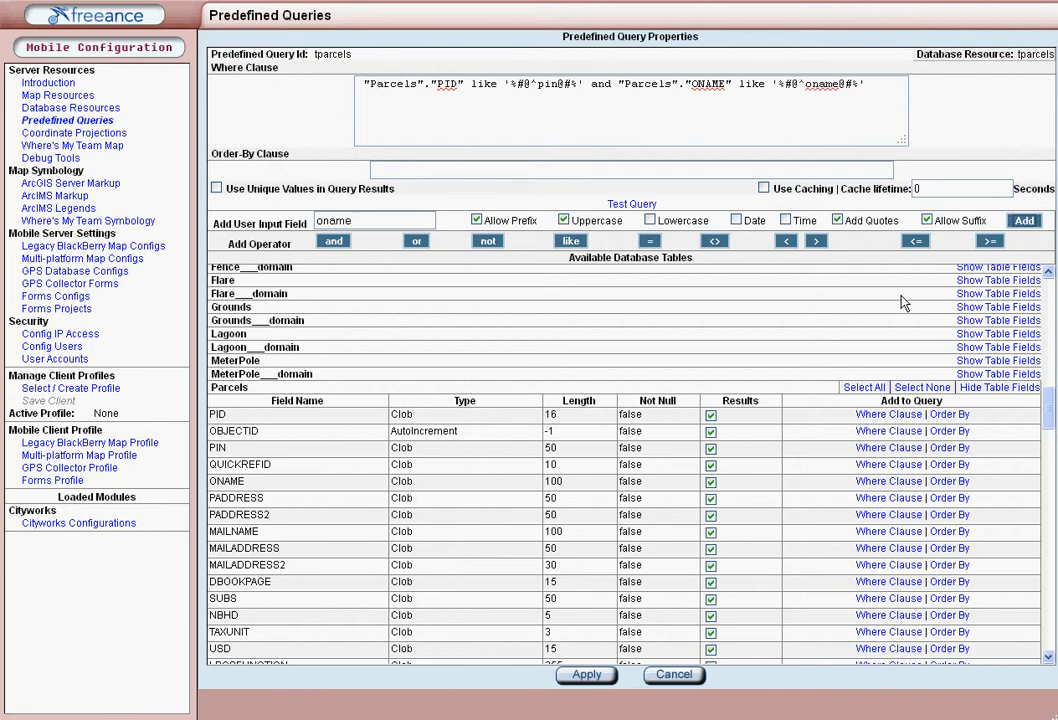
# Test the query with blank pin and oname values and review the result columns.
pyautogui.click(622, 206)
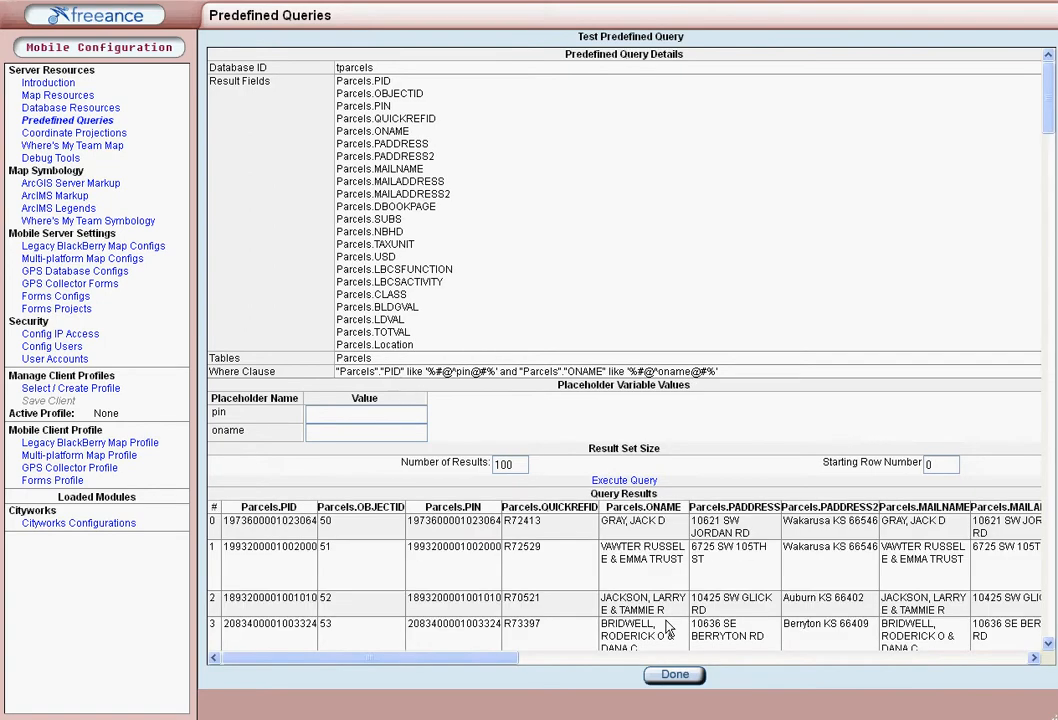
pyautogui.moveTo(484, 664); pyautogui.dragTo(527, 664)
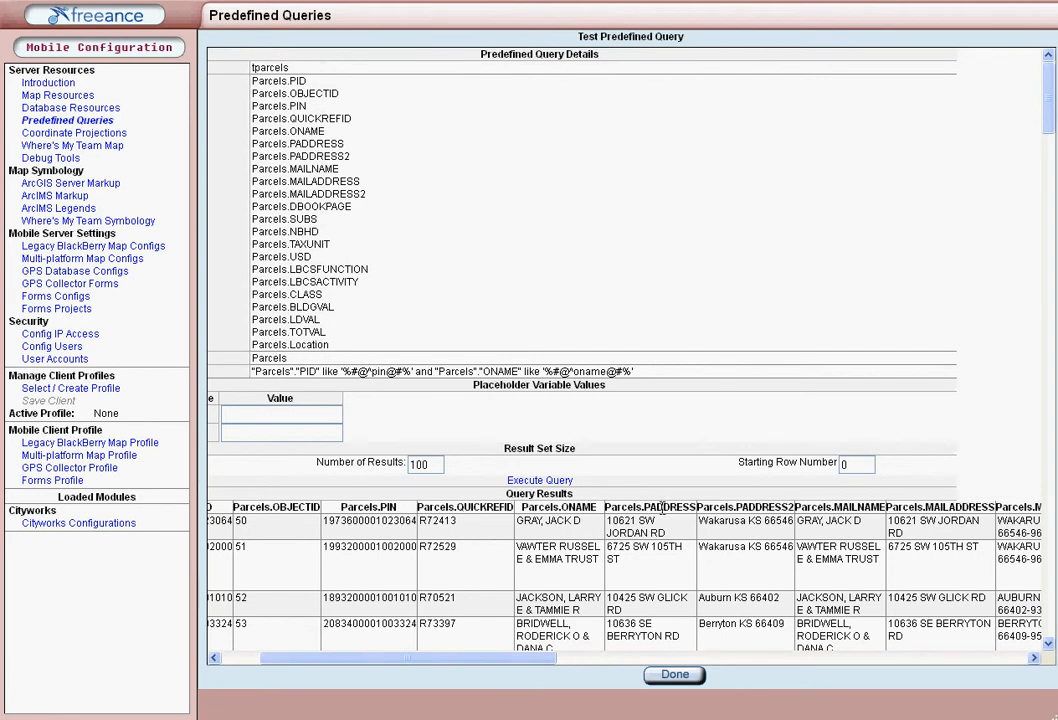
pyautogui.click(675, 674)
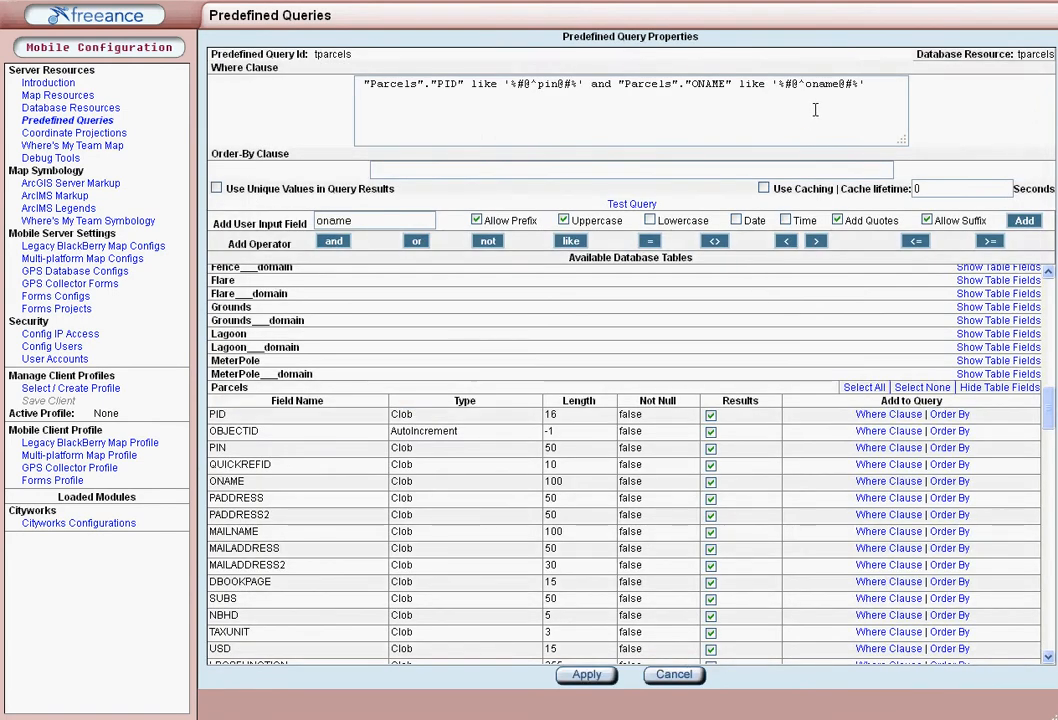
# Add another and condition to the where clause, matching Parcels PADDRESS with like to user input paddr.
pyautogui.click(871, 87)
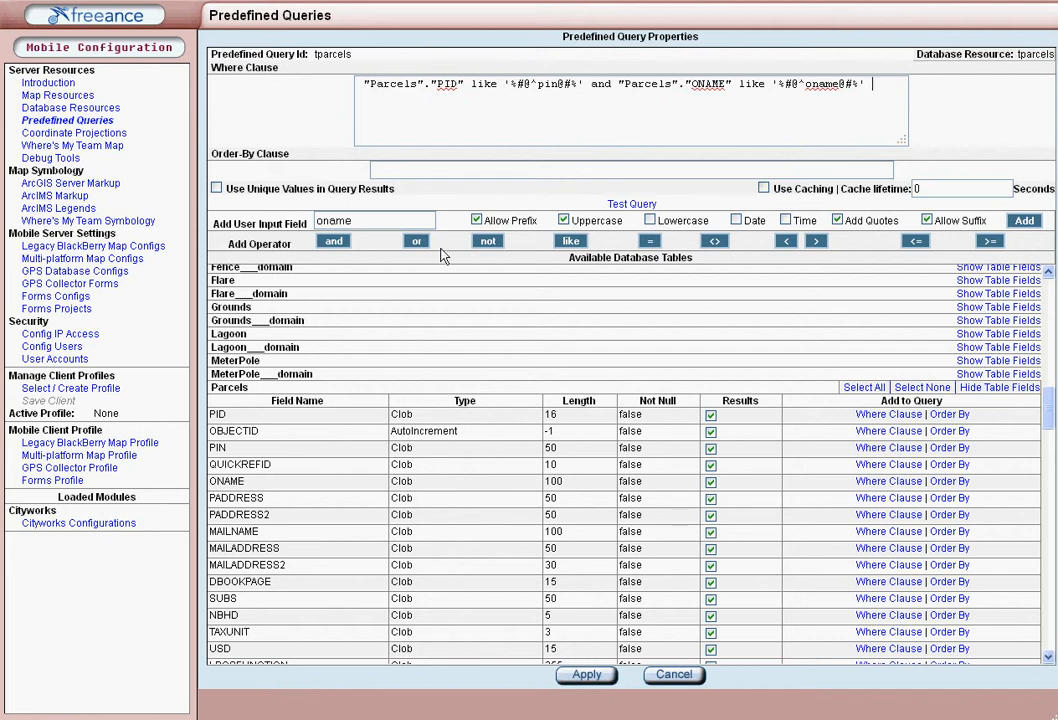
pyautogui.click(333, 242)
pyautogui.click(872, 498)
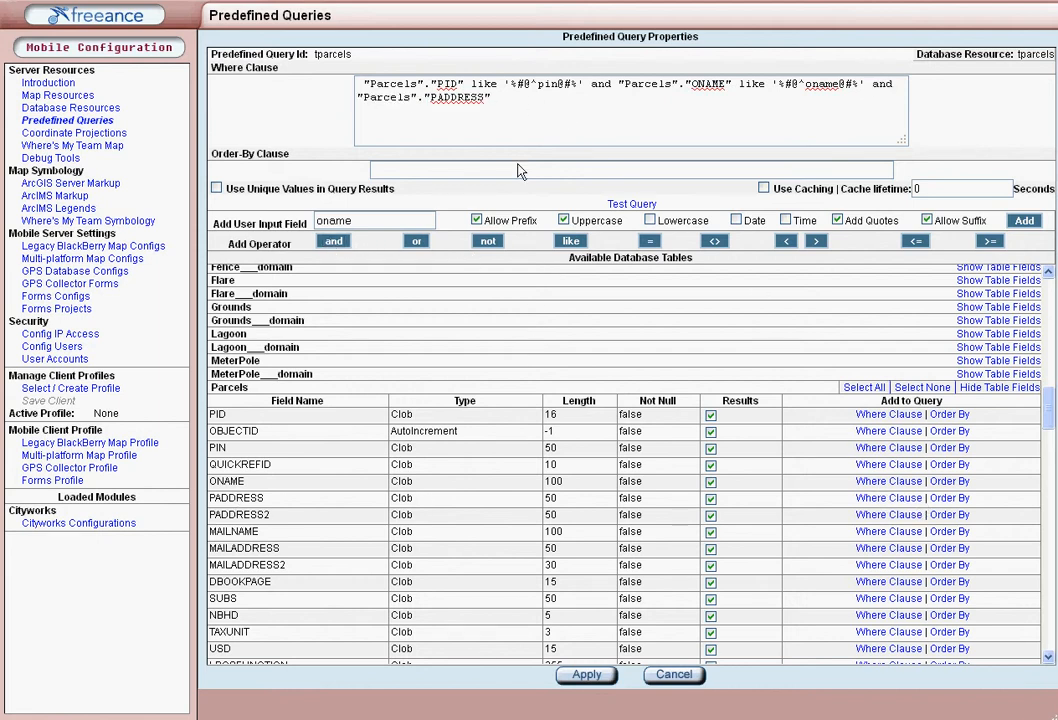
pyautogui.click(570, 241)
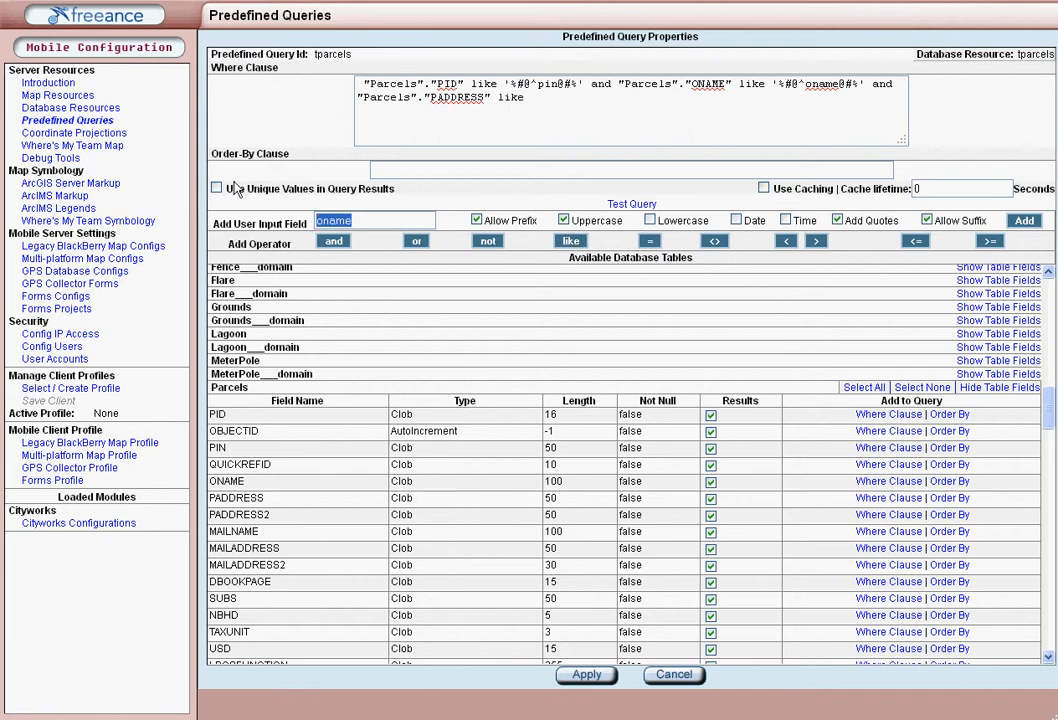
pyautogui.write('paddr')
pyautogui.click(1025, 222)
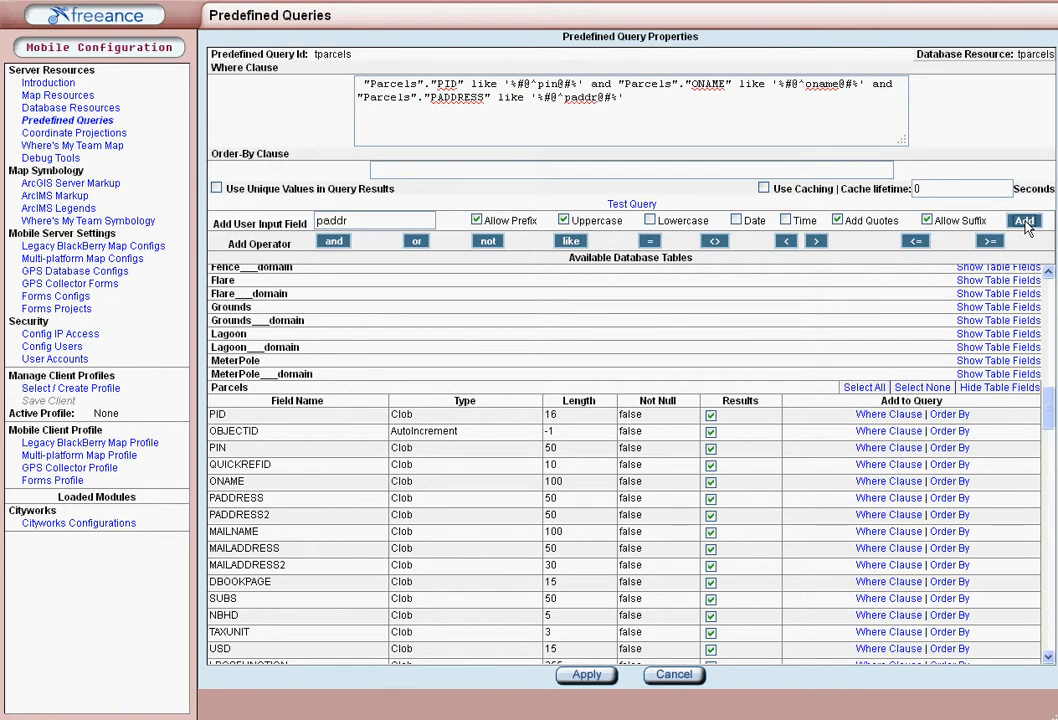
# Test the query with oak as the paddr value, and apply the query properties.
pyautogui.click(632, 204)
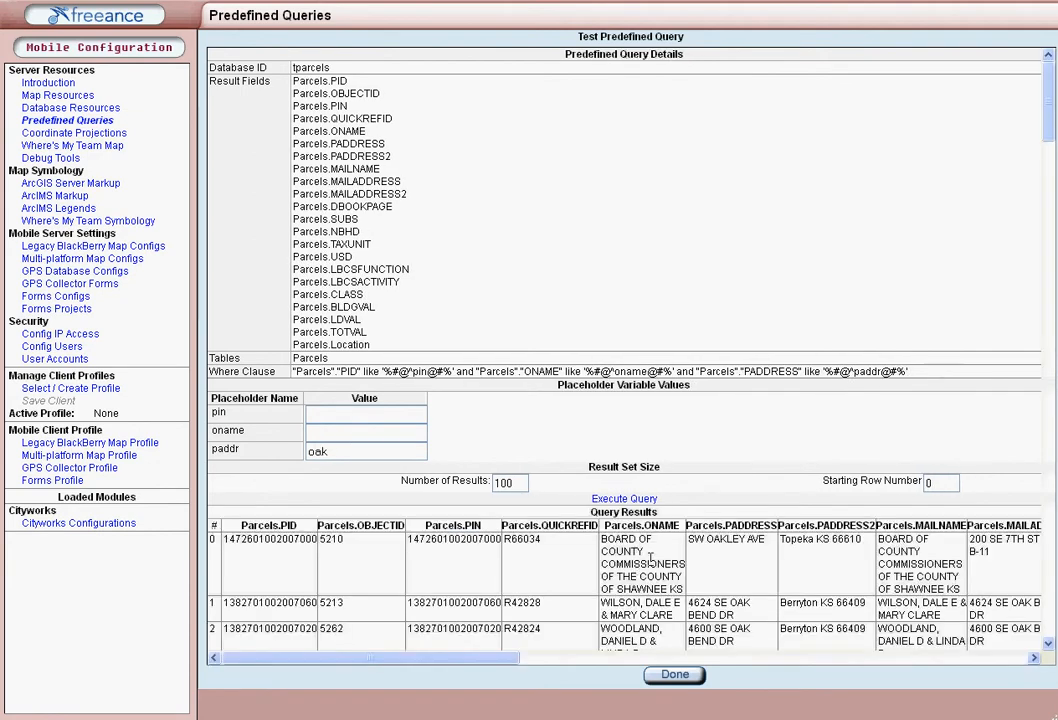
pyautogui.scroll(-5, 650, 558)
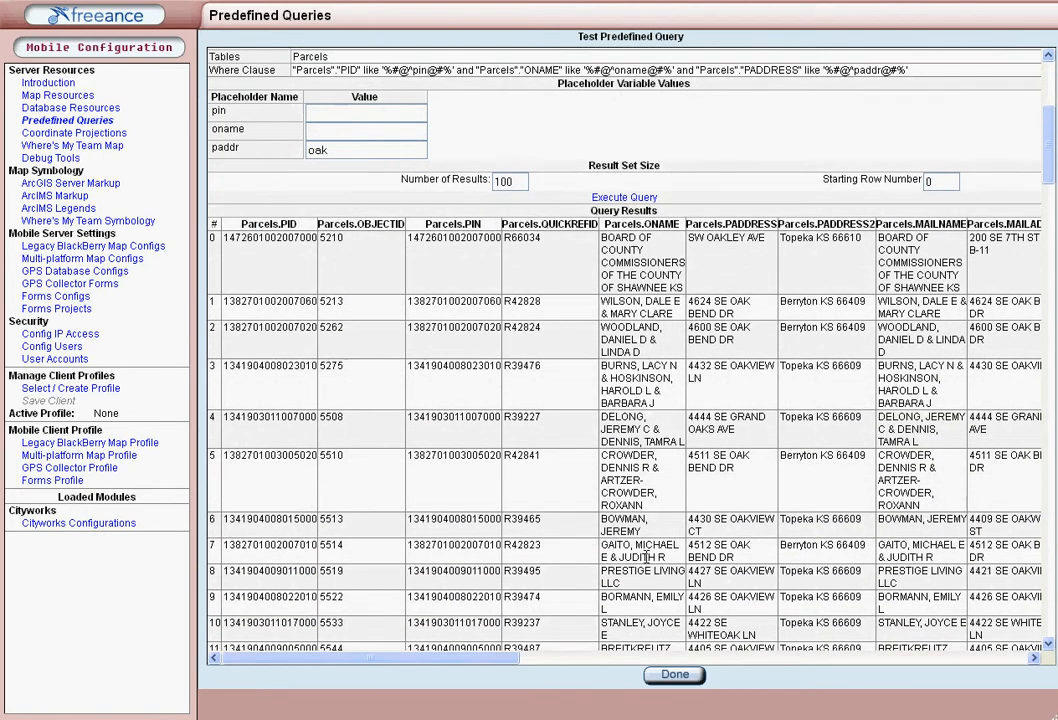
pyautogui.scroll(-2, 646, 557)
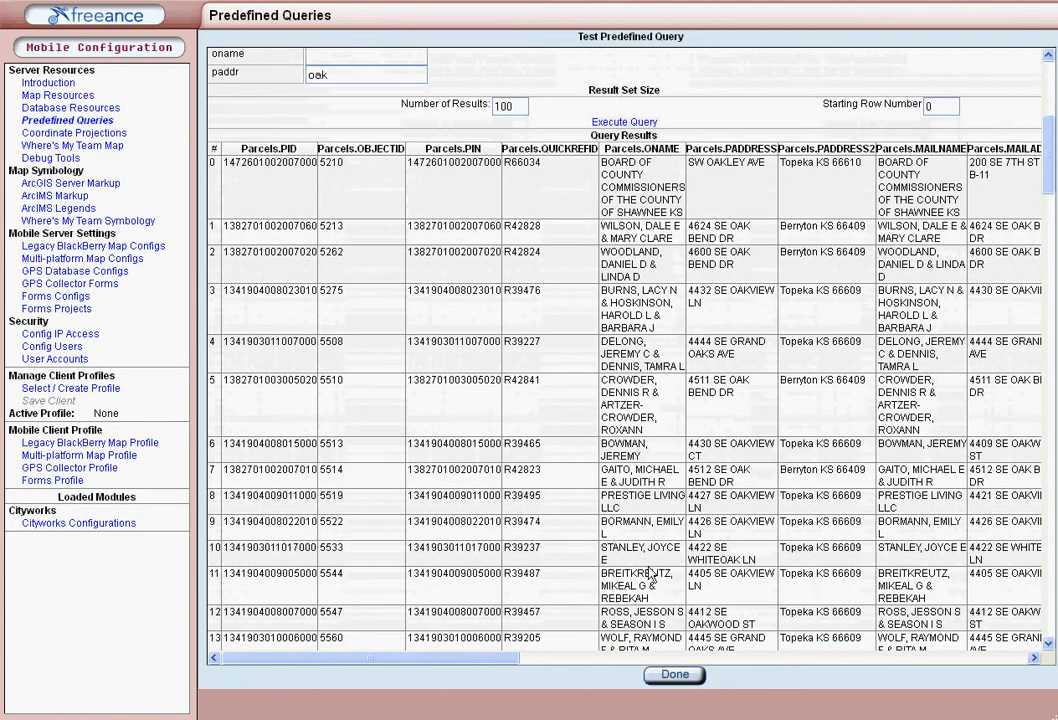
pyautogui.click(678, 677)
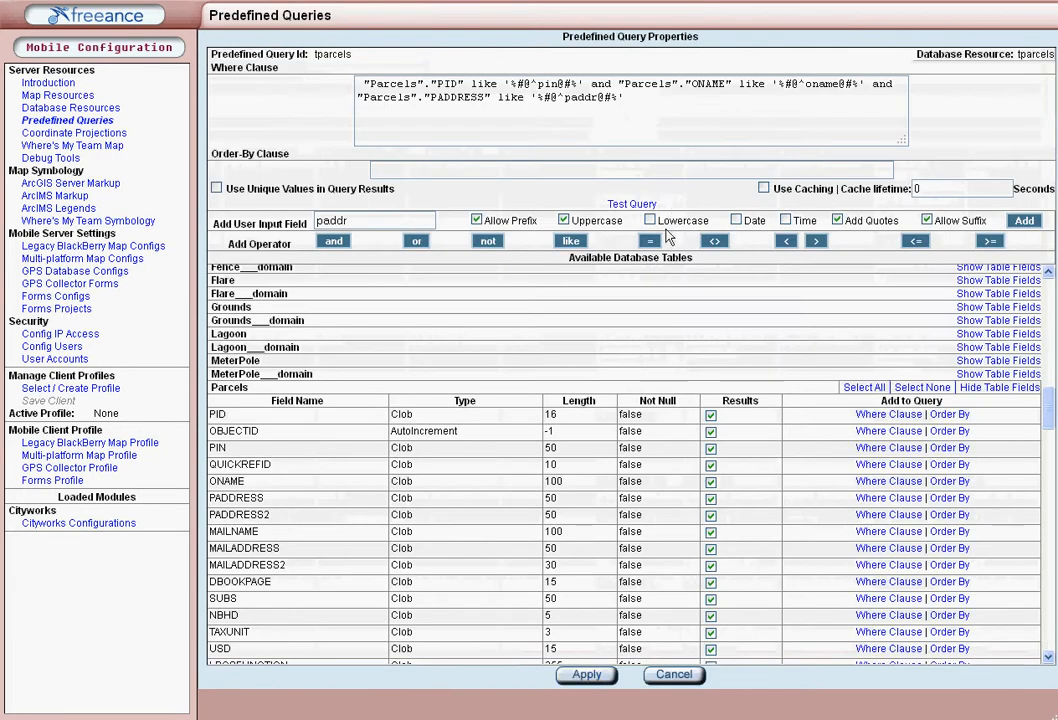
pyautogui.click(587, 676)
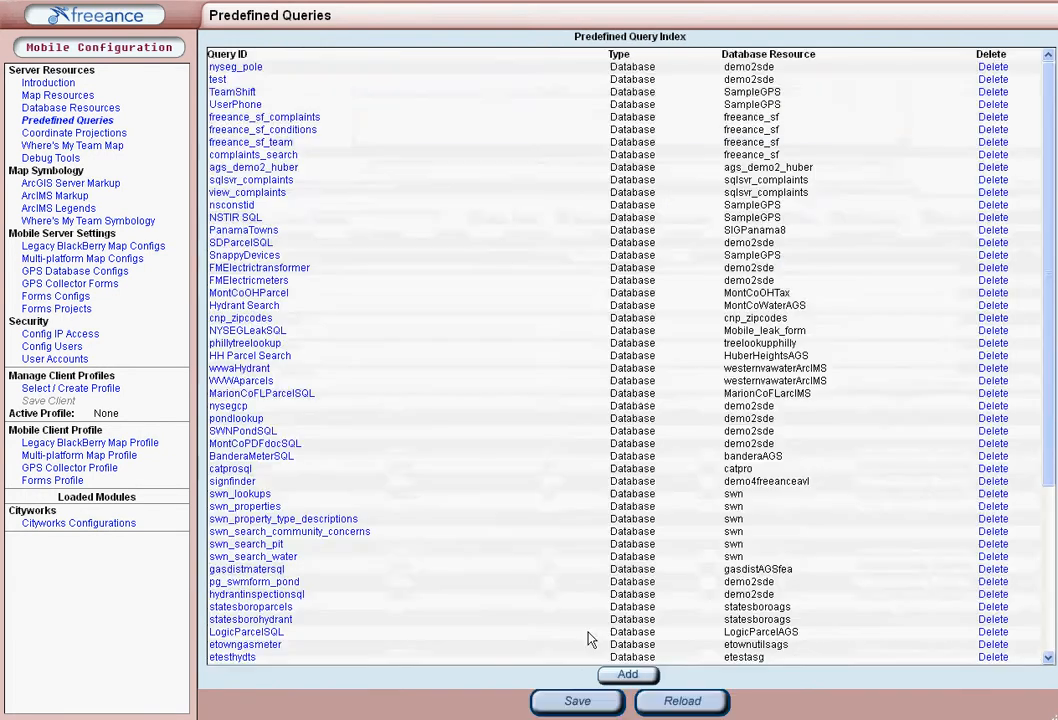
# Create a Search forms configuration with the ID tparcel, based on the tparcels predefined query with key field Parcels.PID.
pyautogui.click(57, 298)
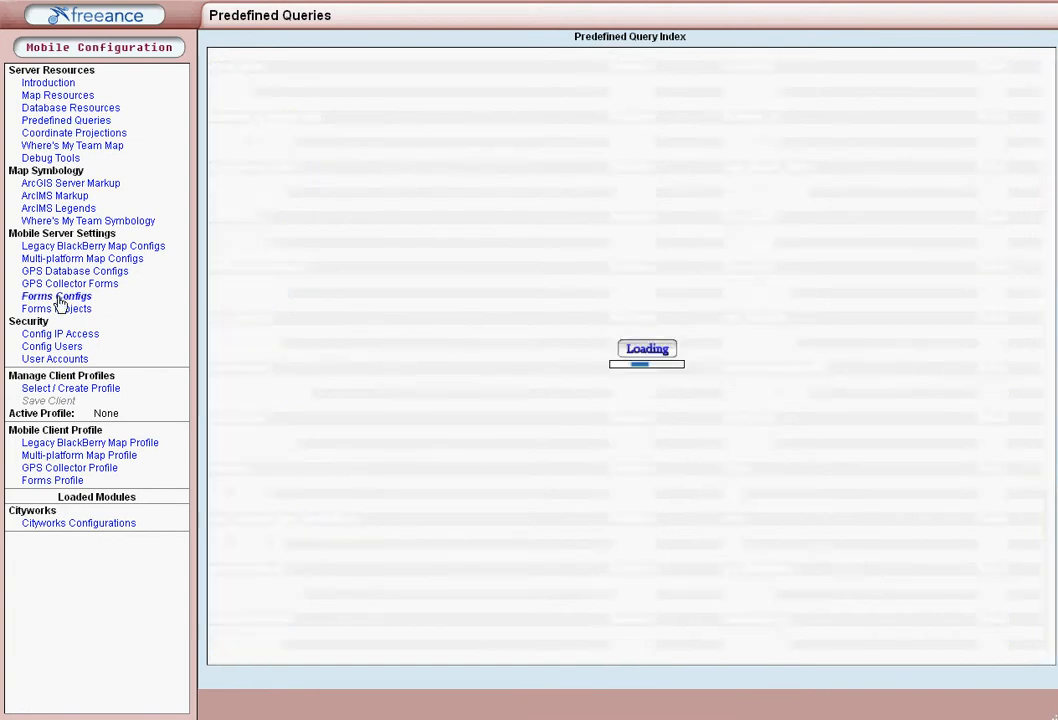
pyautogui.click(628, 674)
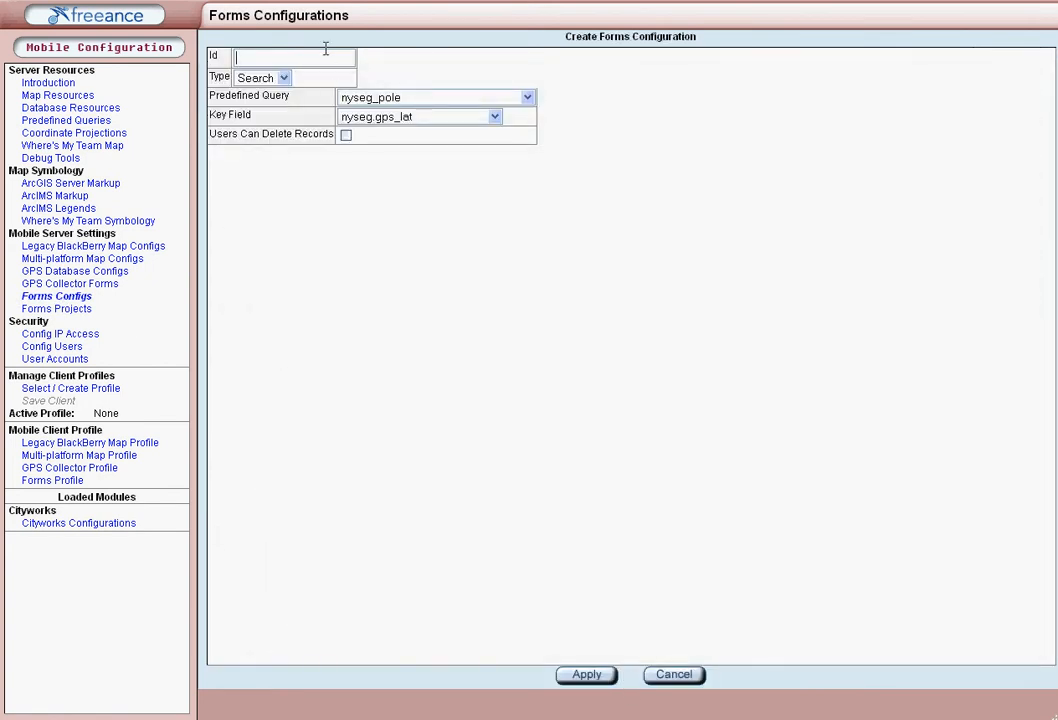
pyautogui.write('tparcel')
pyautogui.click(400, 98)
pyautogui.moveTo(535, 143); pyautogui.dragTo(525, 320)
pyautogui.click(372, 370)
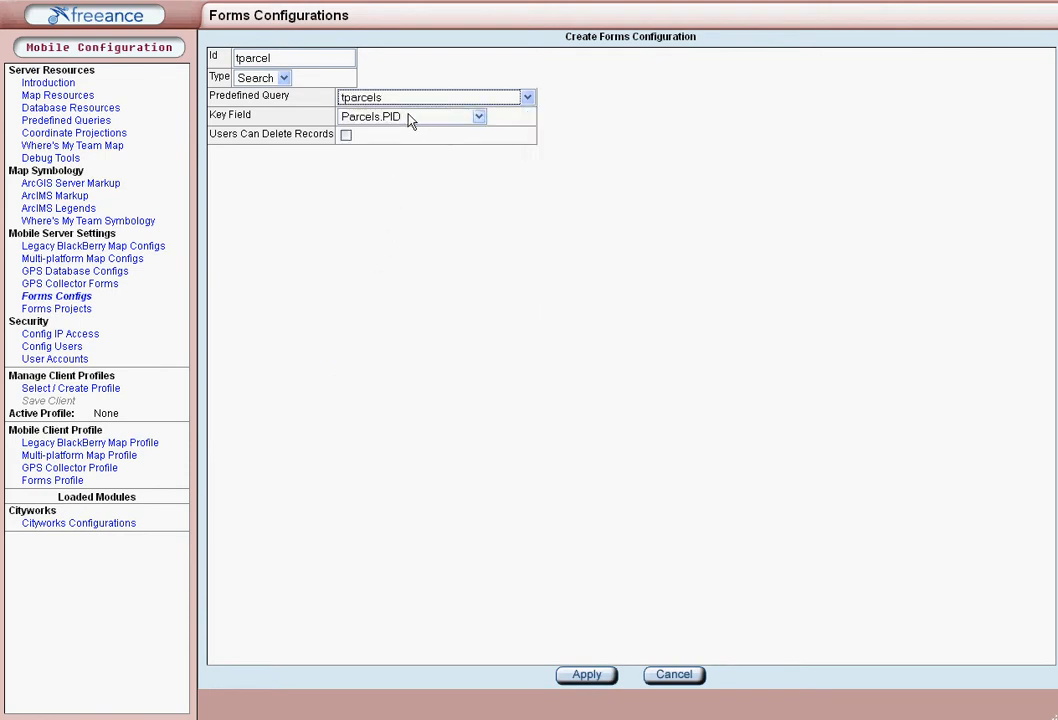
pyautogui.click(587, 674)
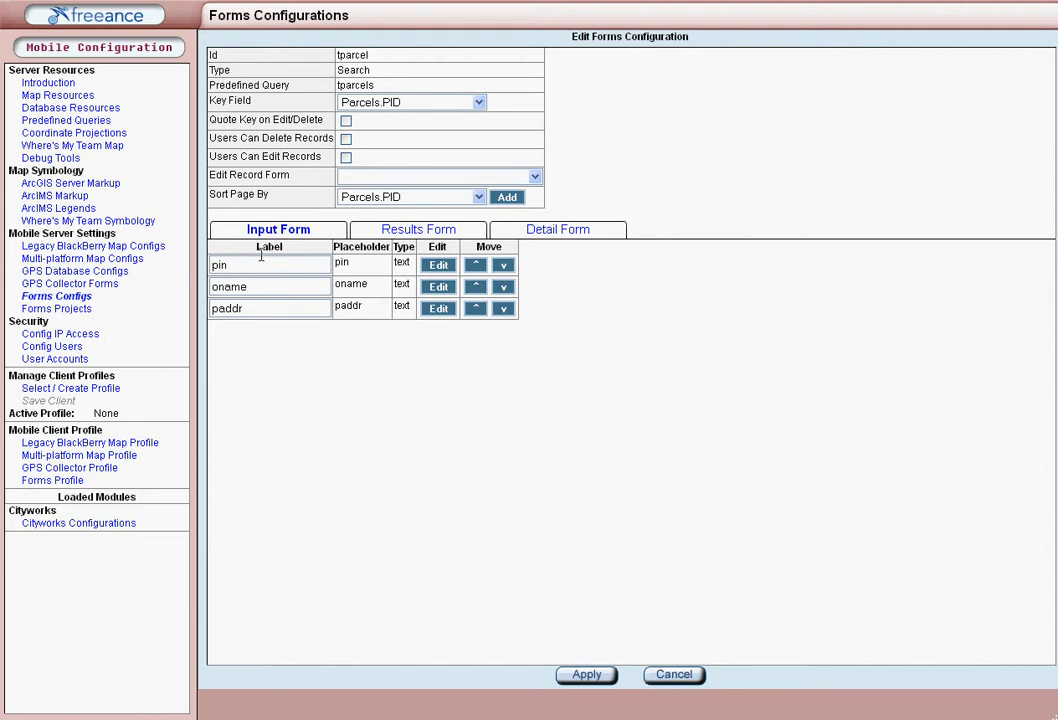
# Label the input form fields "type in PID" for pin, "owner name" for oname and "Parcel Address" for paddr.
pyautogui.moveTo(250, 265); pyautogui.dragTo(133, 263)
pyautogui.write('type in PID')
pyautogui.moveTo(264, 288); pyautogui.dragTo(85, 279)
pyautogui.write('owner name')
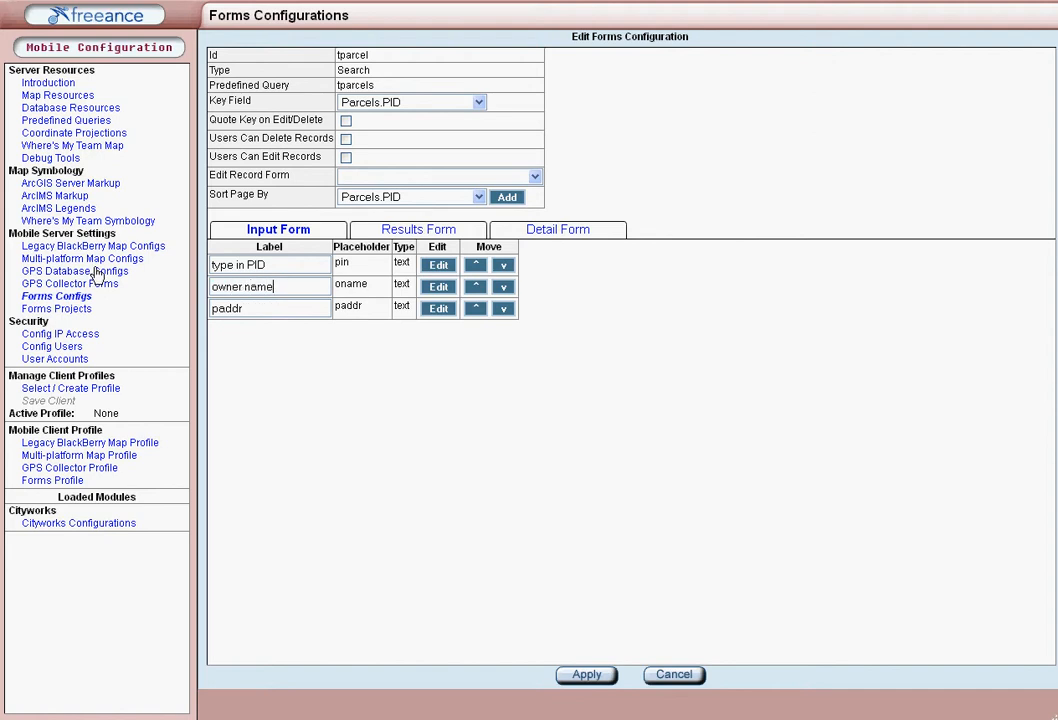
pyautogui.moveTo(255, 308); pyautogui.dragTo(90, 328)
pyautogui.write('Parcel A')
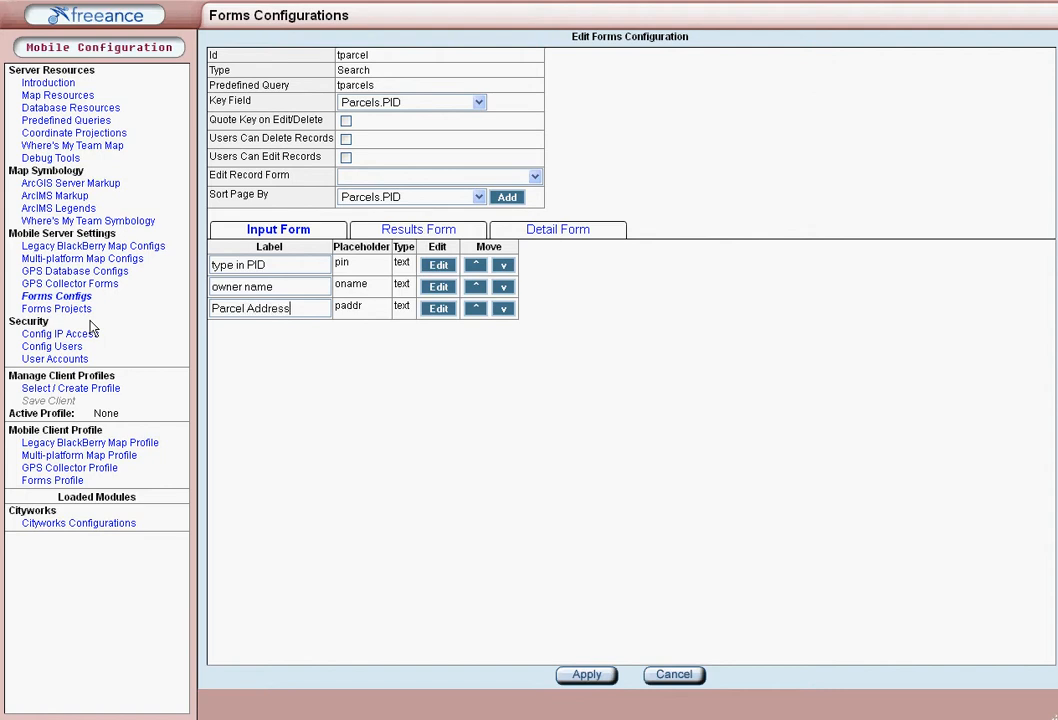
# Capitalize the first two input form labels as "Owner Name" and "Type in PID".
pyautogui.click(246, 288)
pyautogui.press('BackSpace')
pyautogui.write('N')
pyautogui.press('BackSpace')
pyautogui.write('O')
pyautogui.press('Delete')
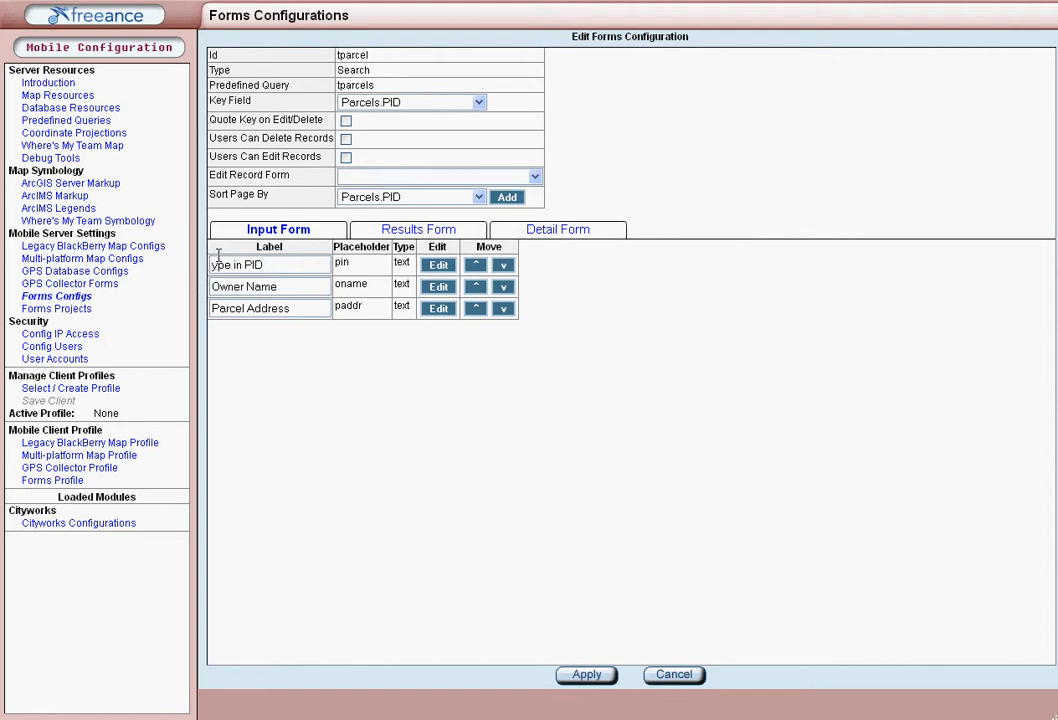
pyautogui.write('T')
# Remove Parcels.OBJECTID from the results form and add two more Parcels.PID entries.
pyautogui.click(398, 234)
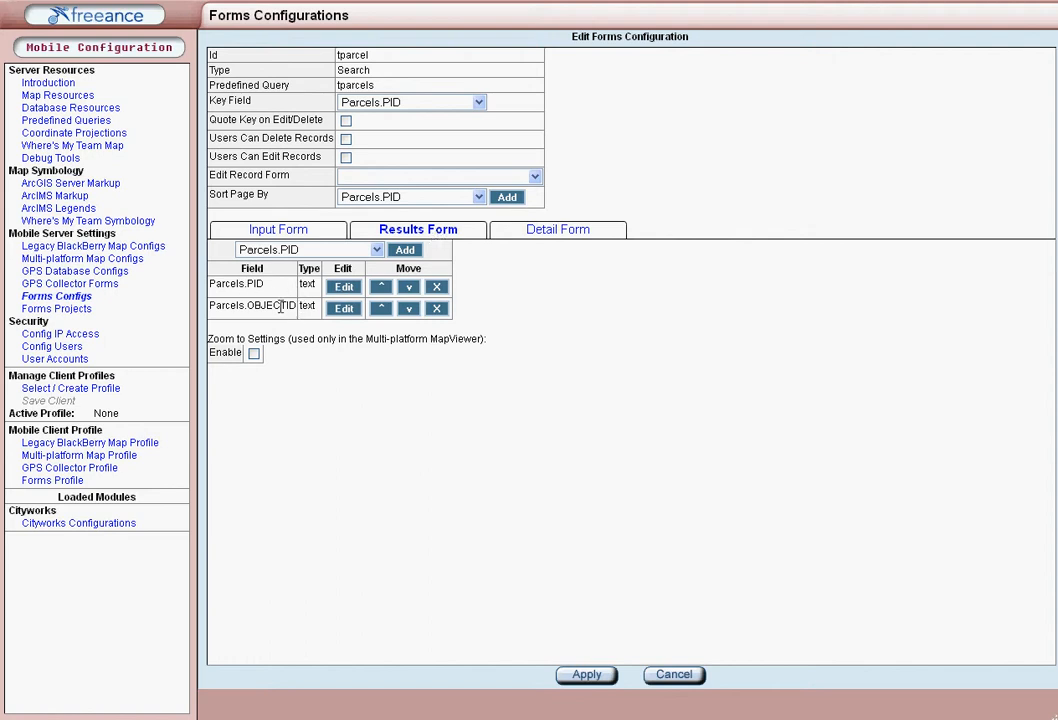
pyautogui.click(437, 309)
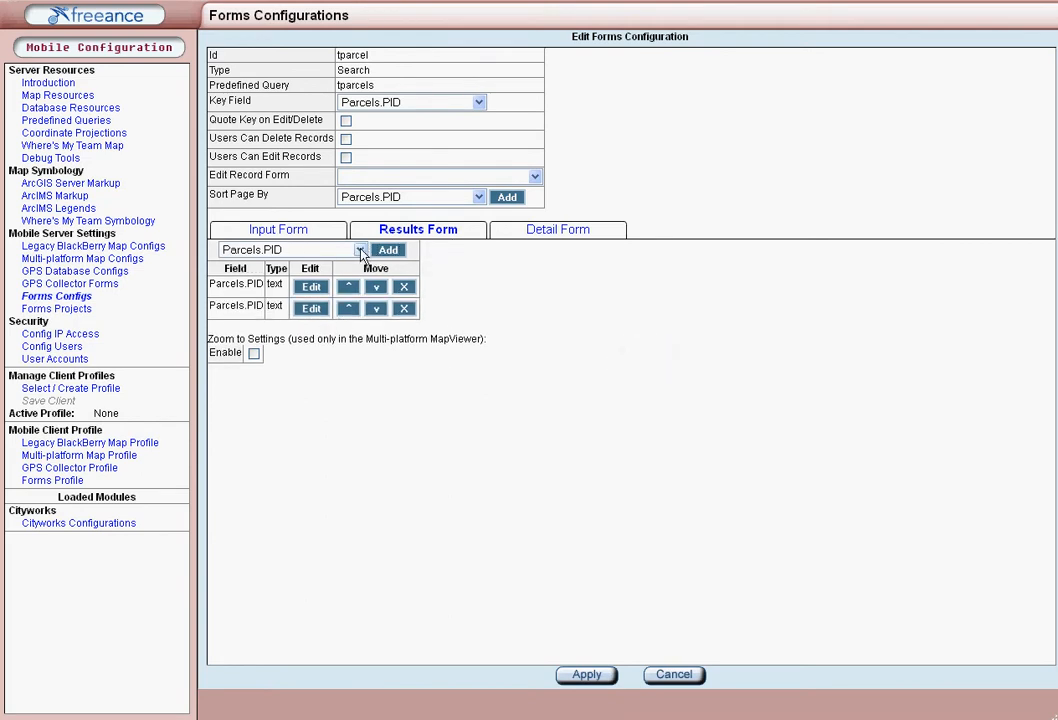
pyautogui.click(377, 250)
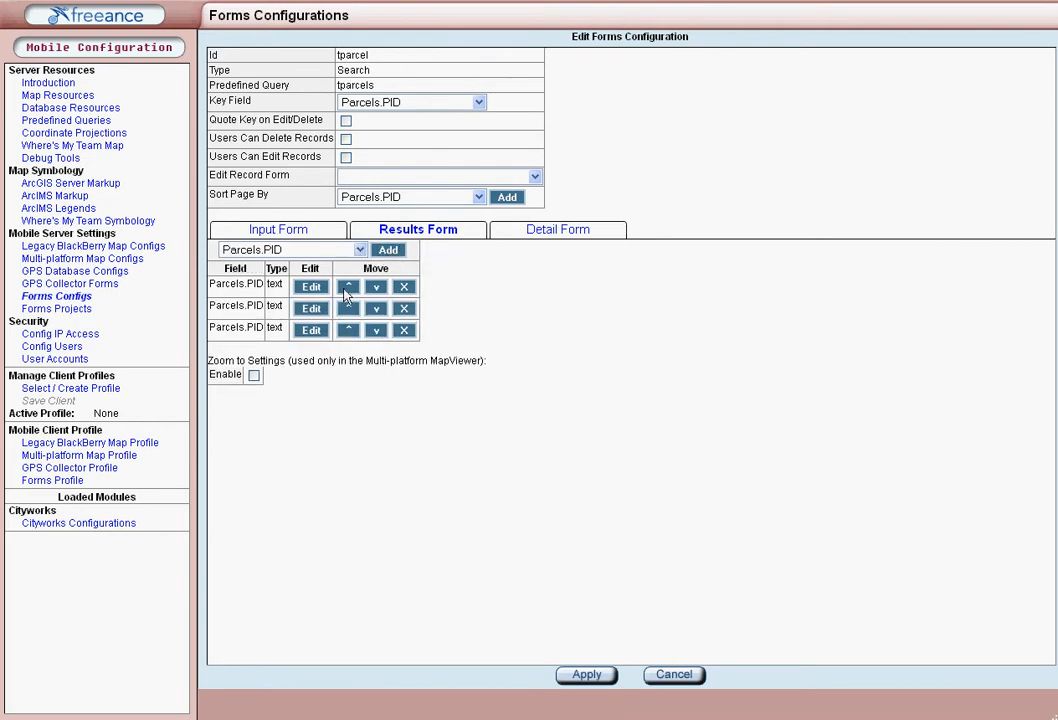
# Remove the two duplicate Parcels.PID entries from the results form and add Parcels.ONAME and Parcels.PADDRESS.
pyautogui.click(405, 332)
pyautogui.click(405, 310)
pyautogui.click(359, 250)
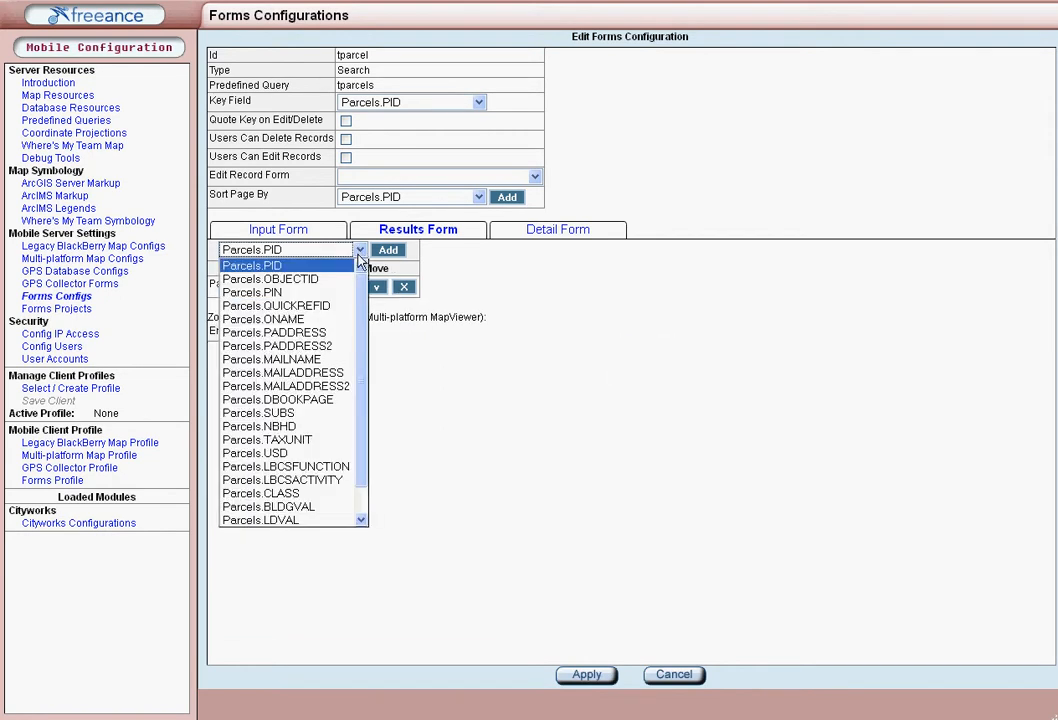
pyautogui.click(329, 322)
pyautogui.click(386, 250)
pyautogui.click(369, 250)
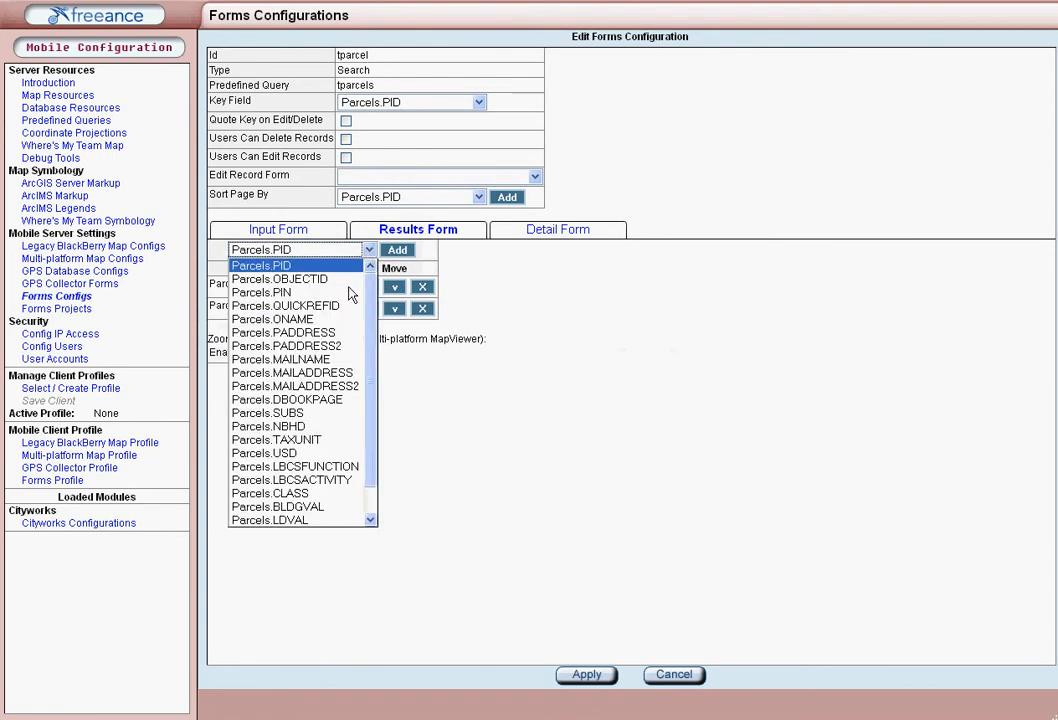
pyautogui.click(308, 333)
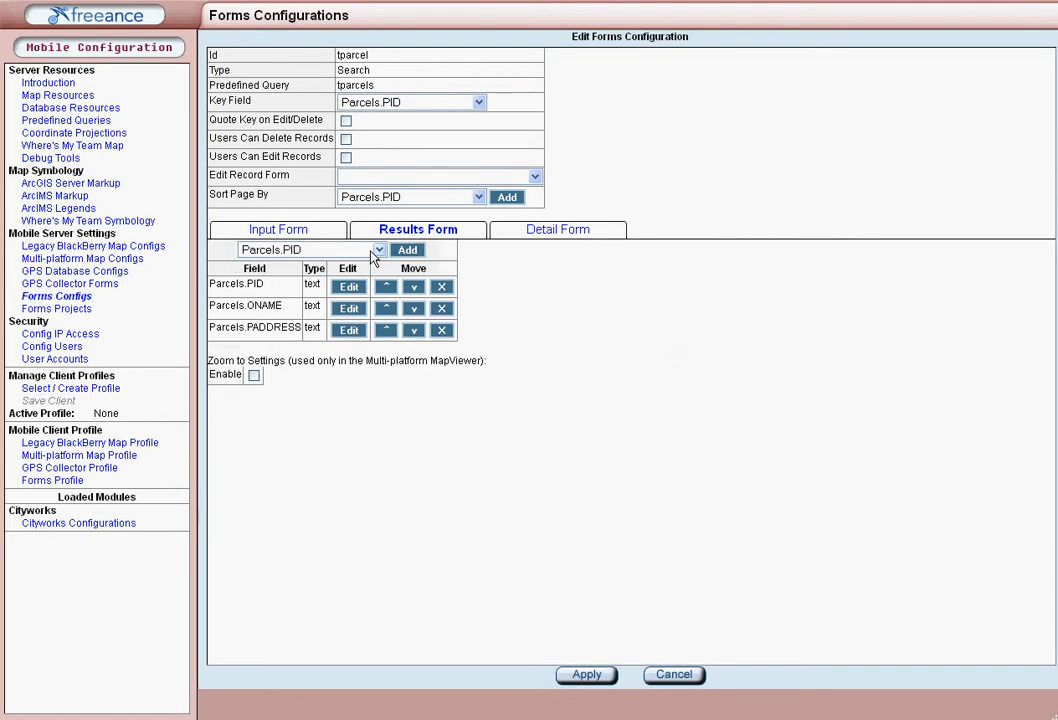
pyautogui.click(379, 250)
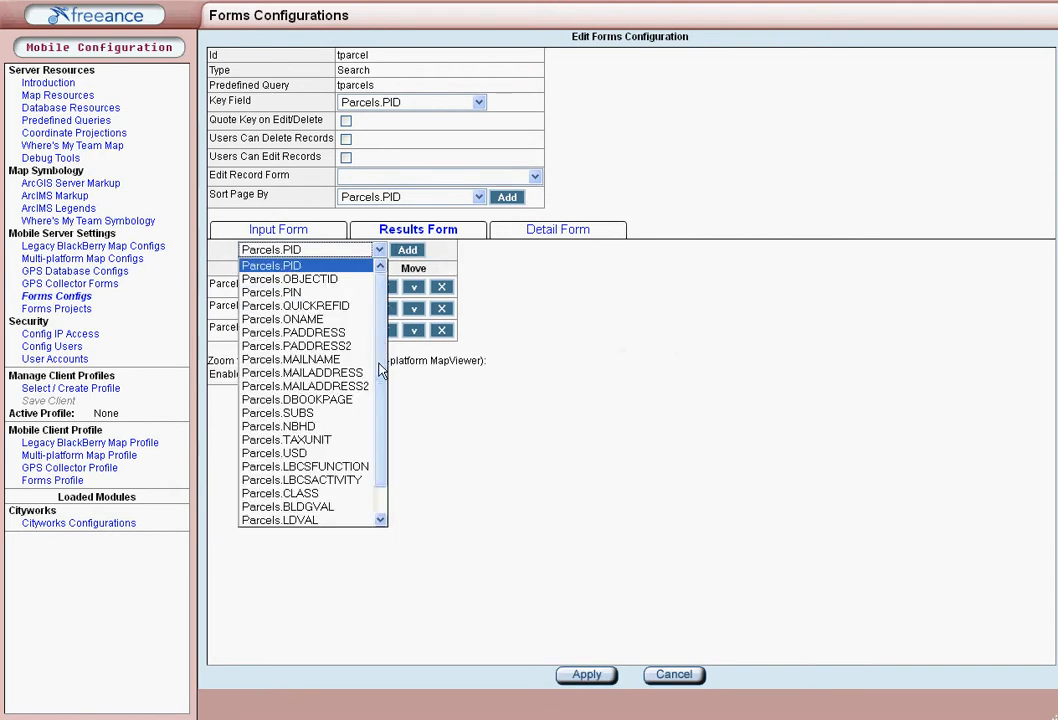
pyautogui.scroll(-1, 381, 437)
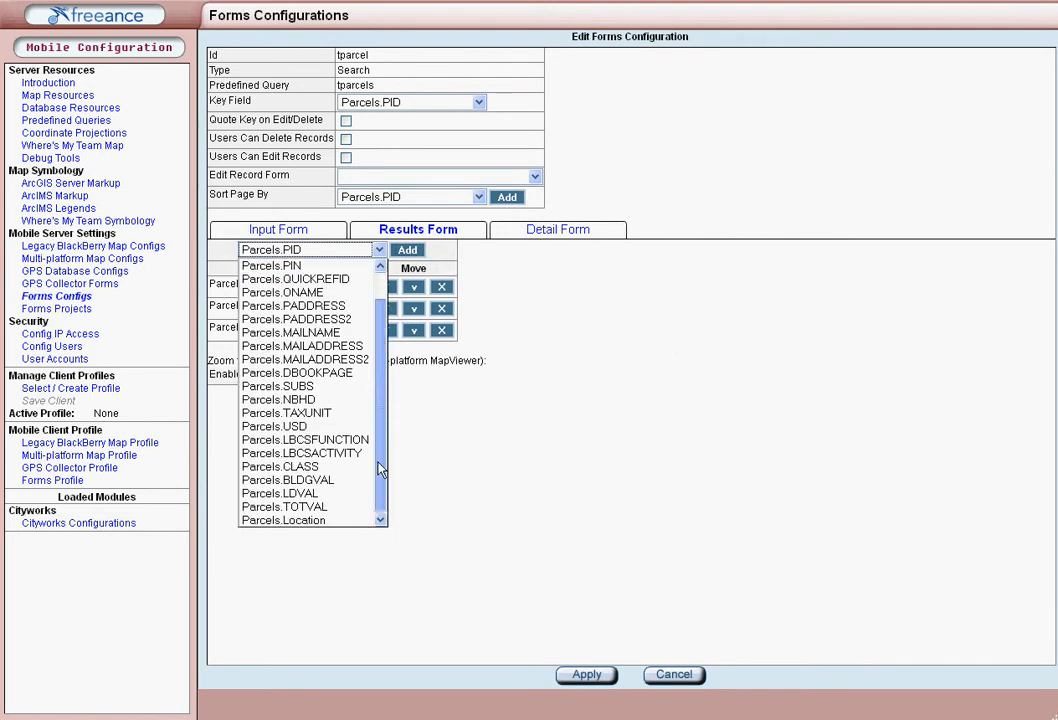
pyautogui.scroll(1, 379, 357)
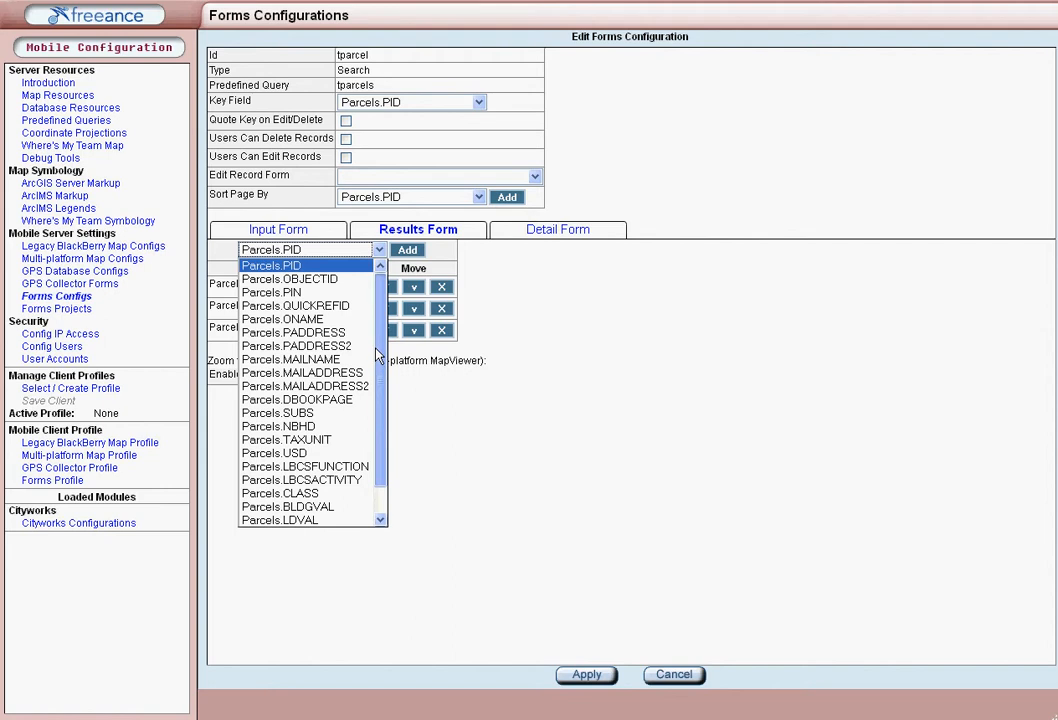
pyautogui.click(519, 316)
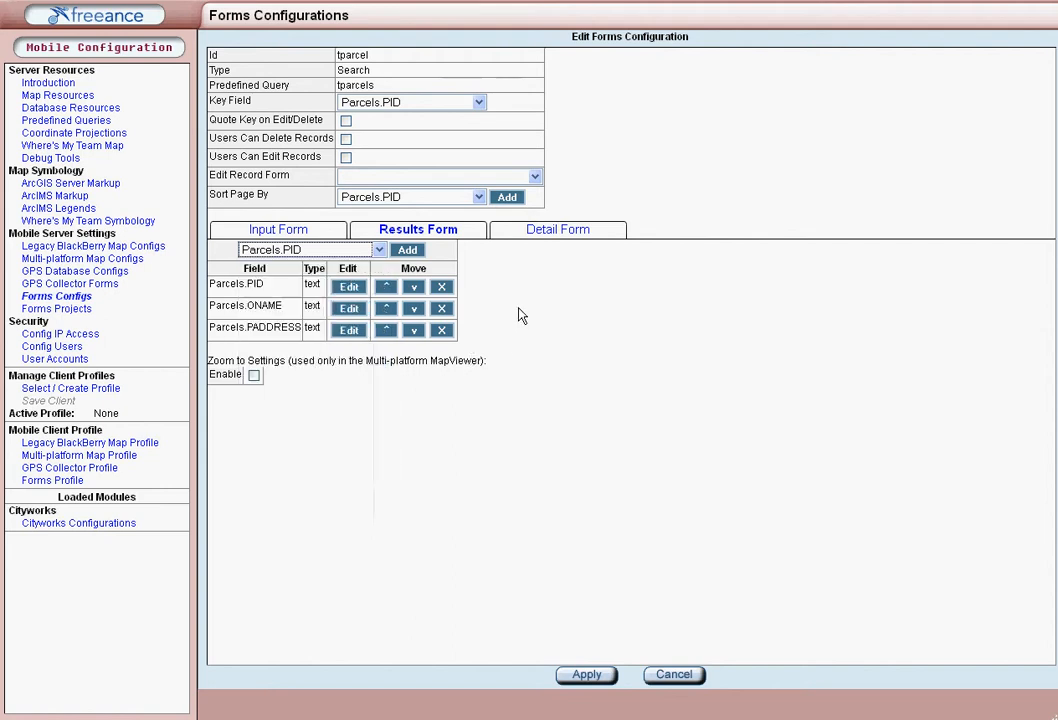
# Enable the Zoom to Settings on the results form and try YorkCoSC and csu-creekcross as the map resource.
pyautogui.click(254, 375)
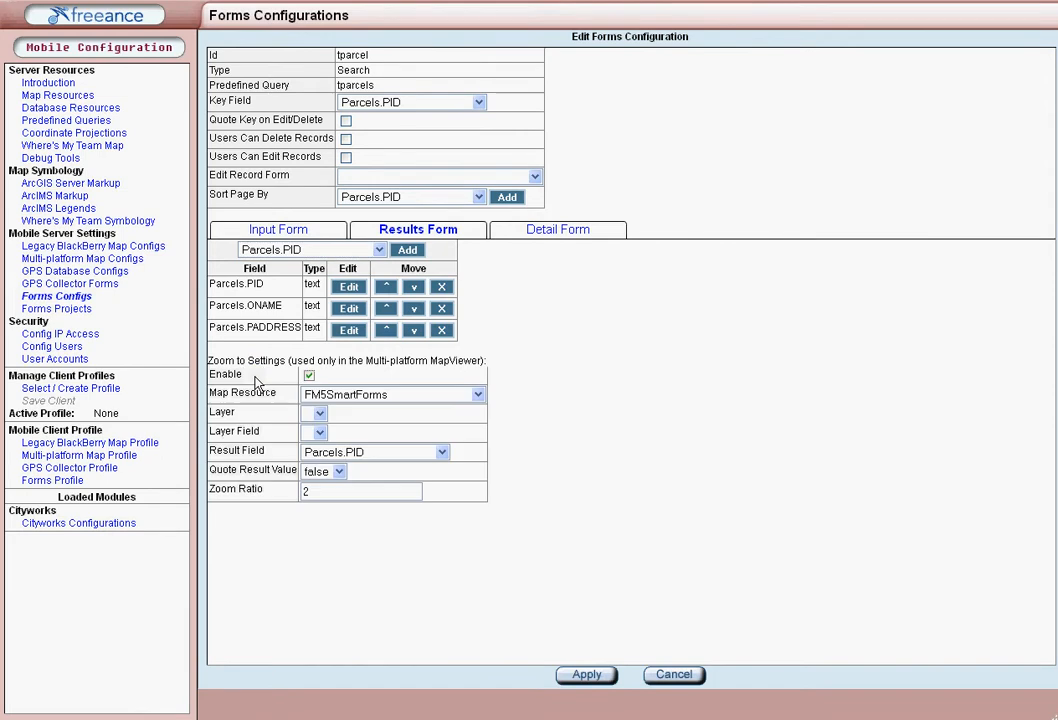
pyautogui.click(348, 395)
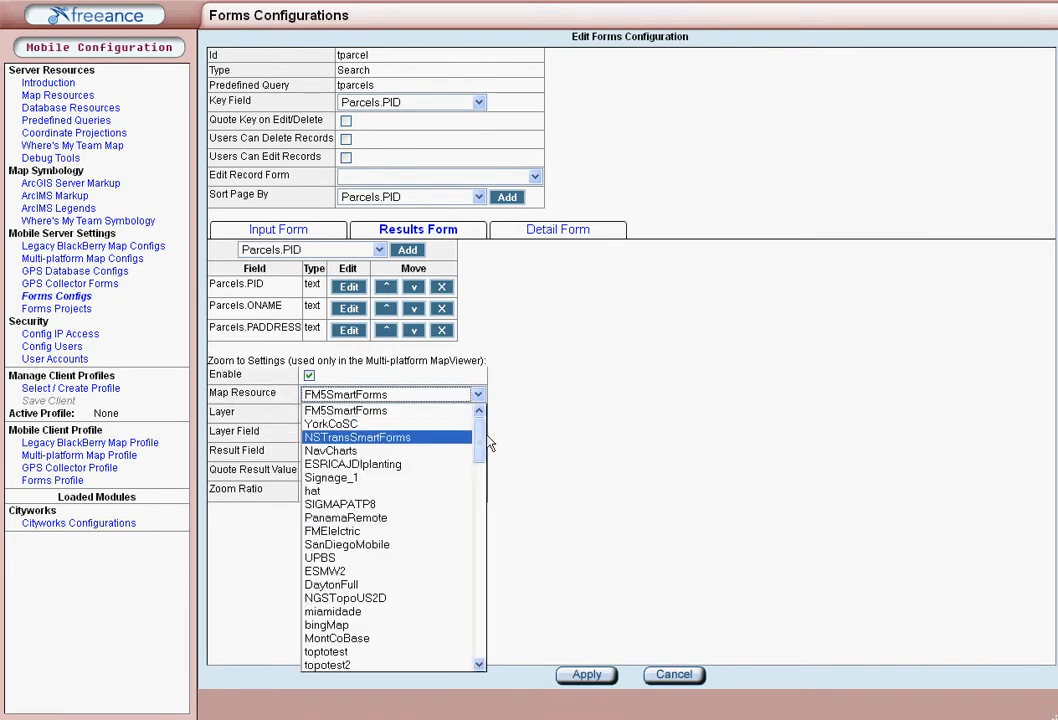
pyautogui.moveTo(480, 442)
pyautogui.mouseDown()
pyautogui.moveTo(472, 640)
pyautogui.moveTo(480, 435)
pyautogui.mouseUp()
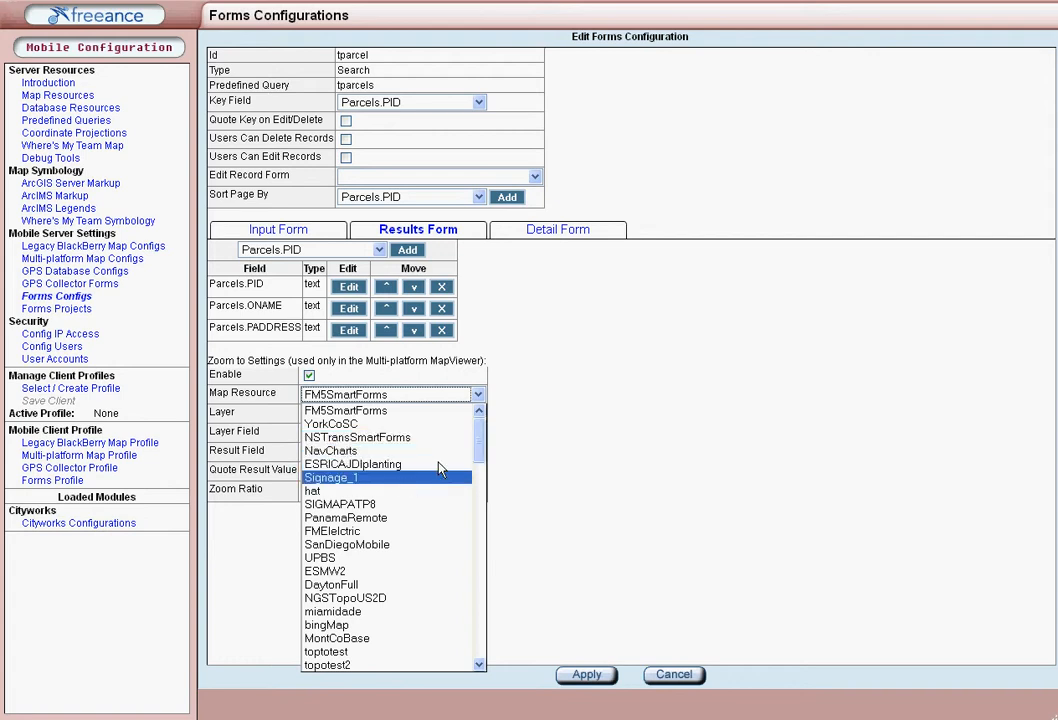
pyautogui.click(330, 424)
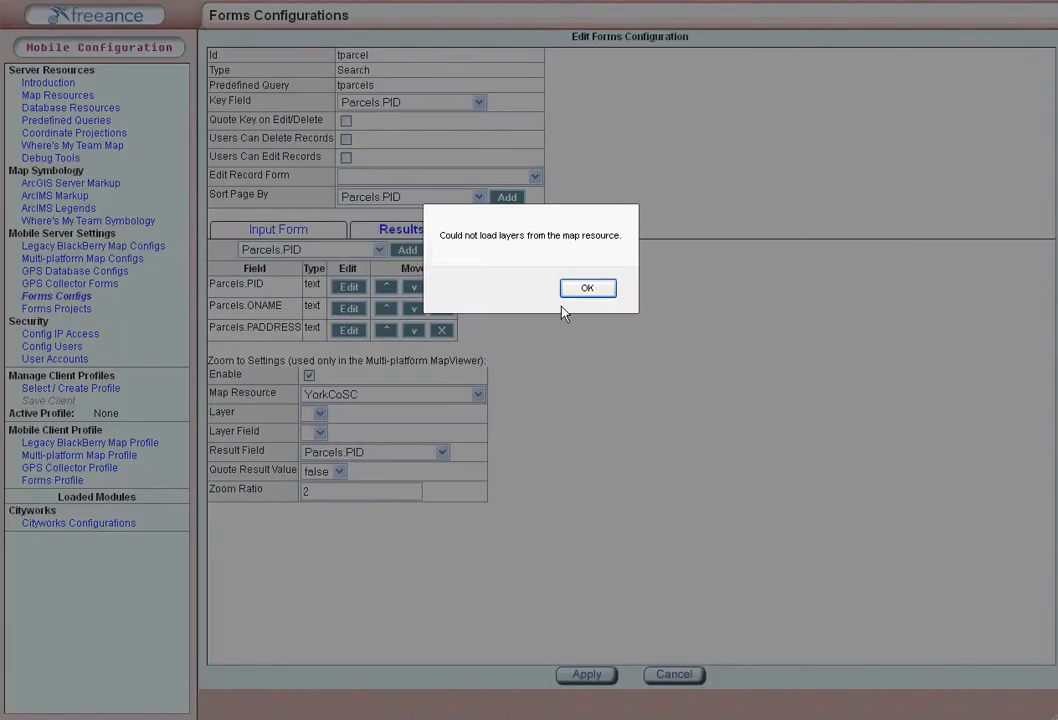
pyautogui.click(586, 288)
pyautogui.click(478, 394)
pyautogui.moveTo(479, 430); pyautogui.dragTo(479, 656)
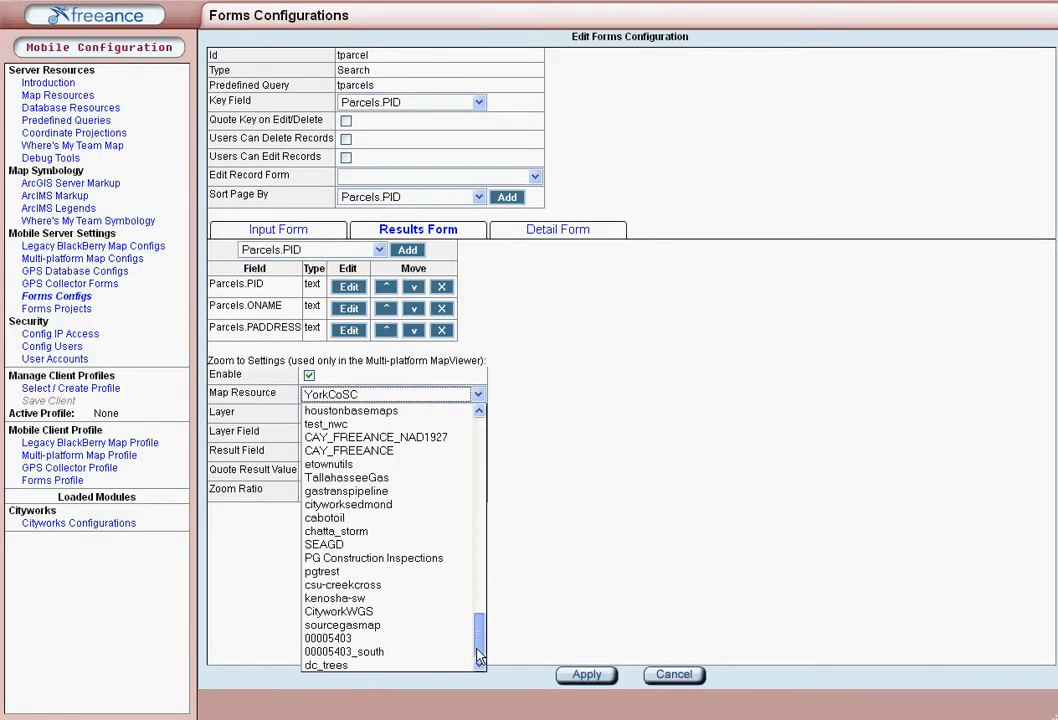
pyautogui.click(345, 584)
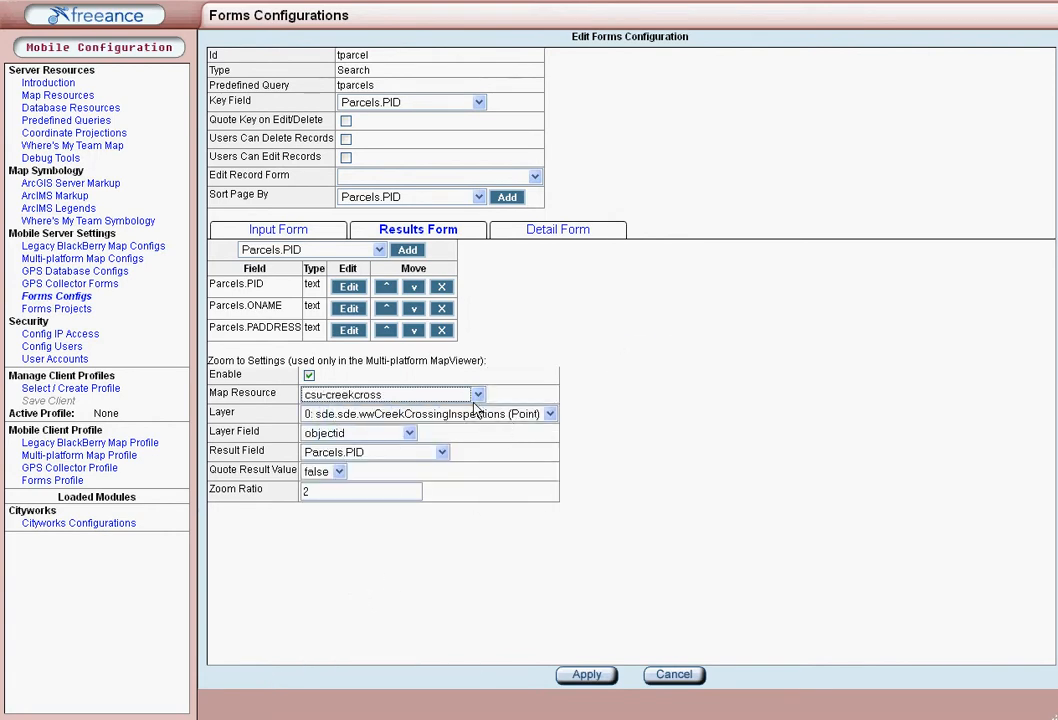
# Set the zoom map resource to kenosha-sw, the layer to 2: sde.sde.CityParcels (Polygon) and the layer field to parcel_no.
pyautogui.click(386, 394)
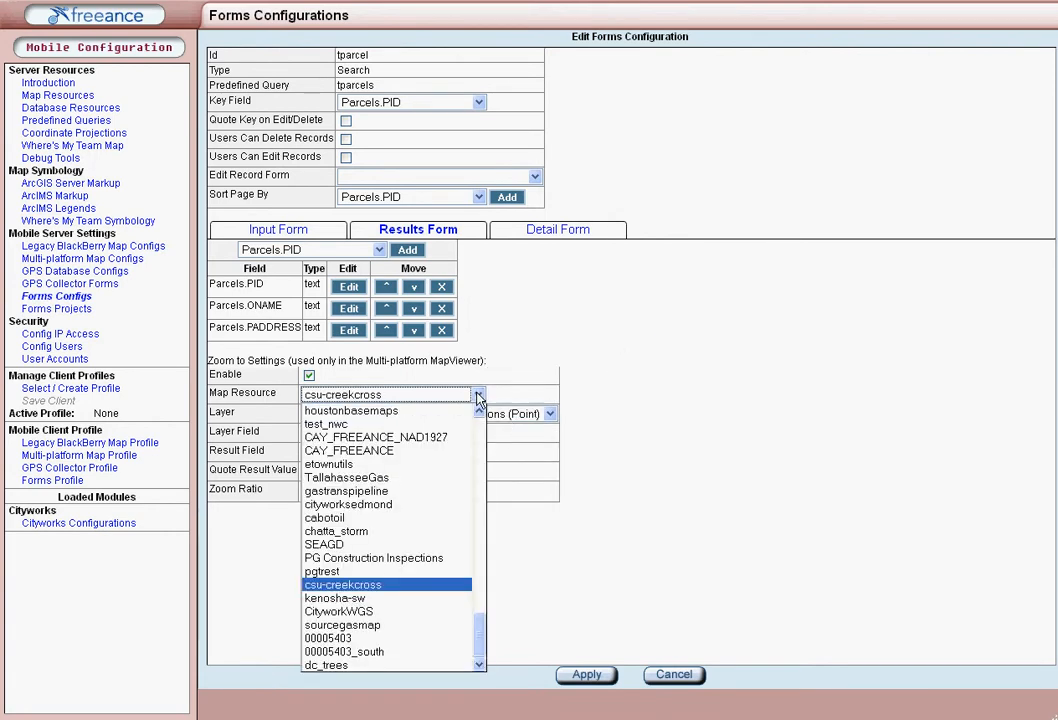
pyautogui.click(335, 598)
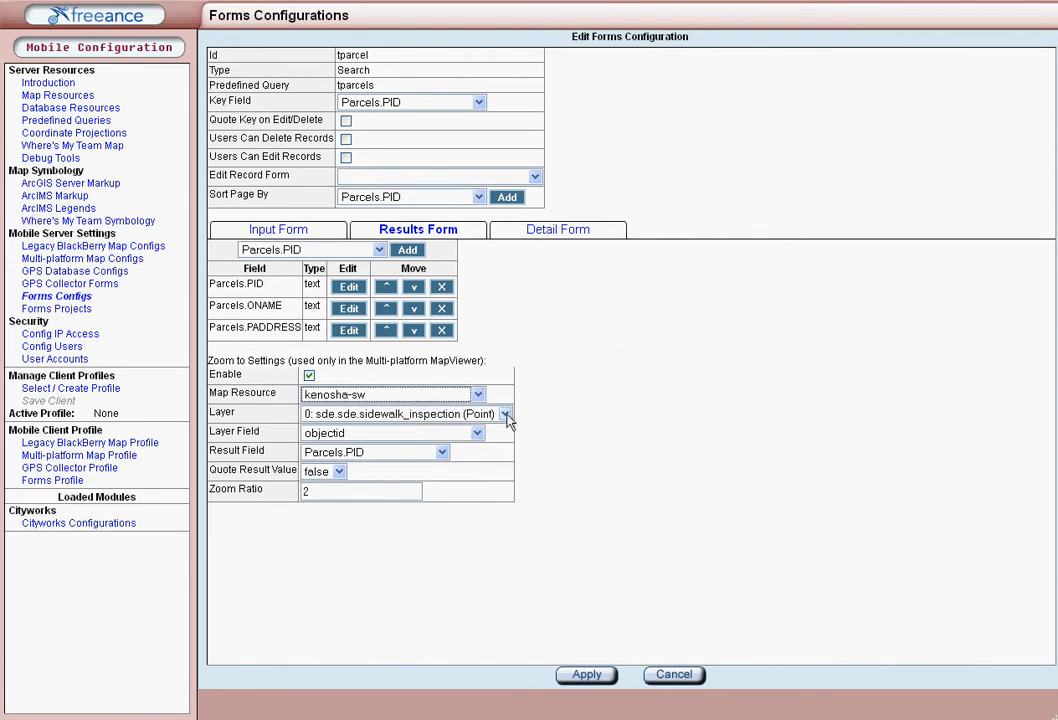
pyautogui.click(505, 414)
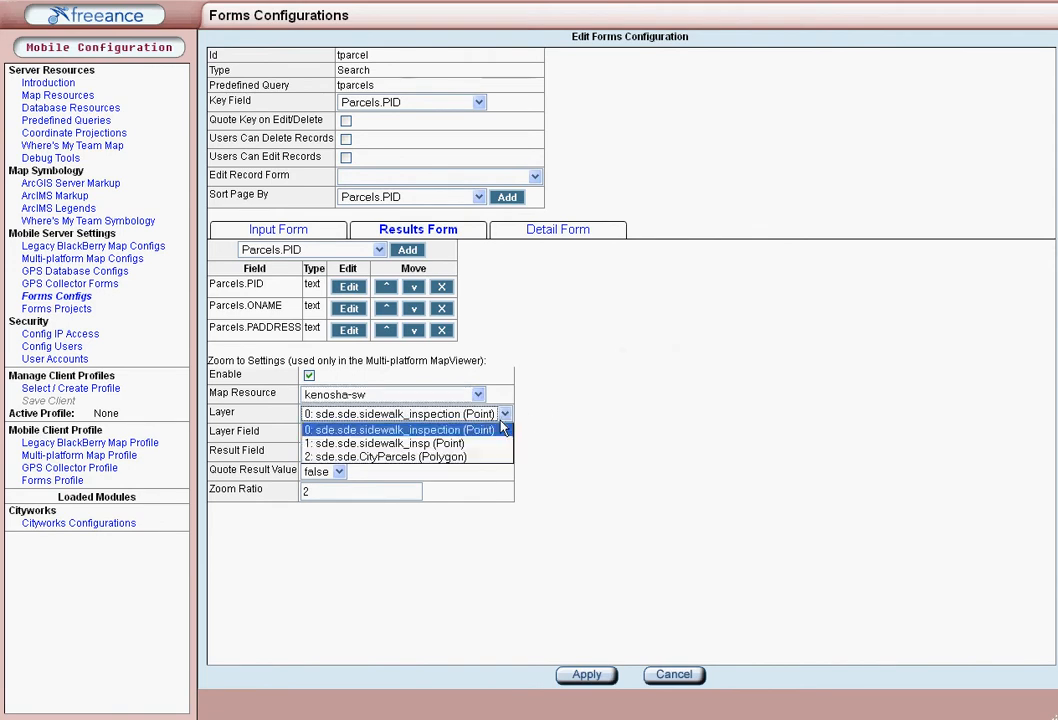
pyautogui.click(449, 458)
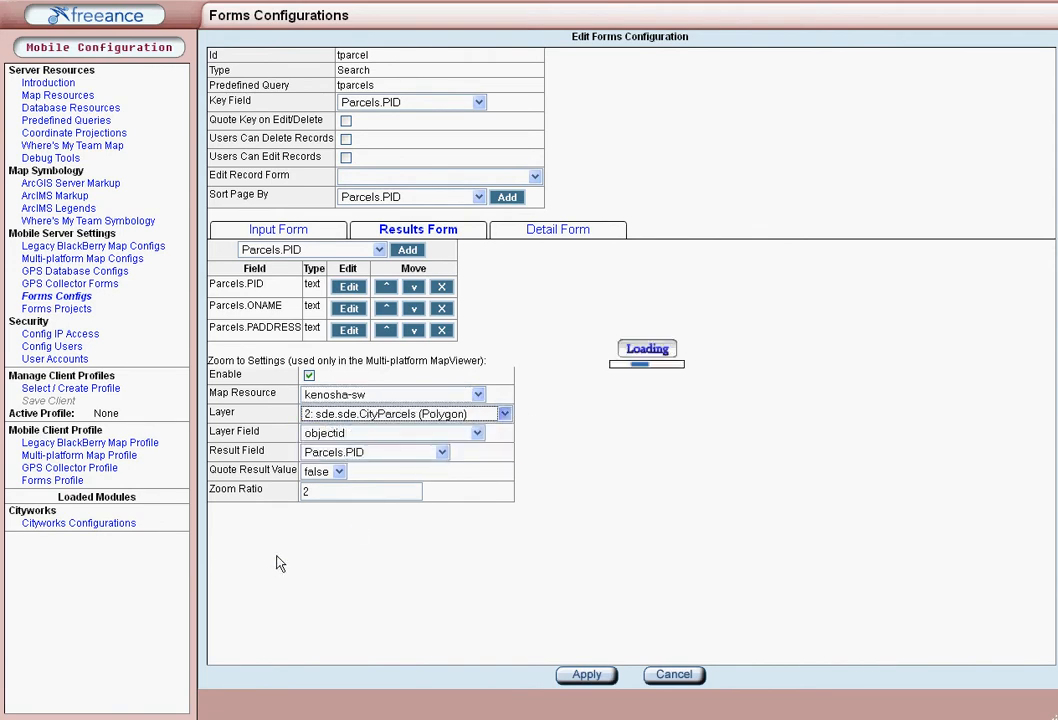
pyautogui.click(345, 440)
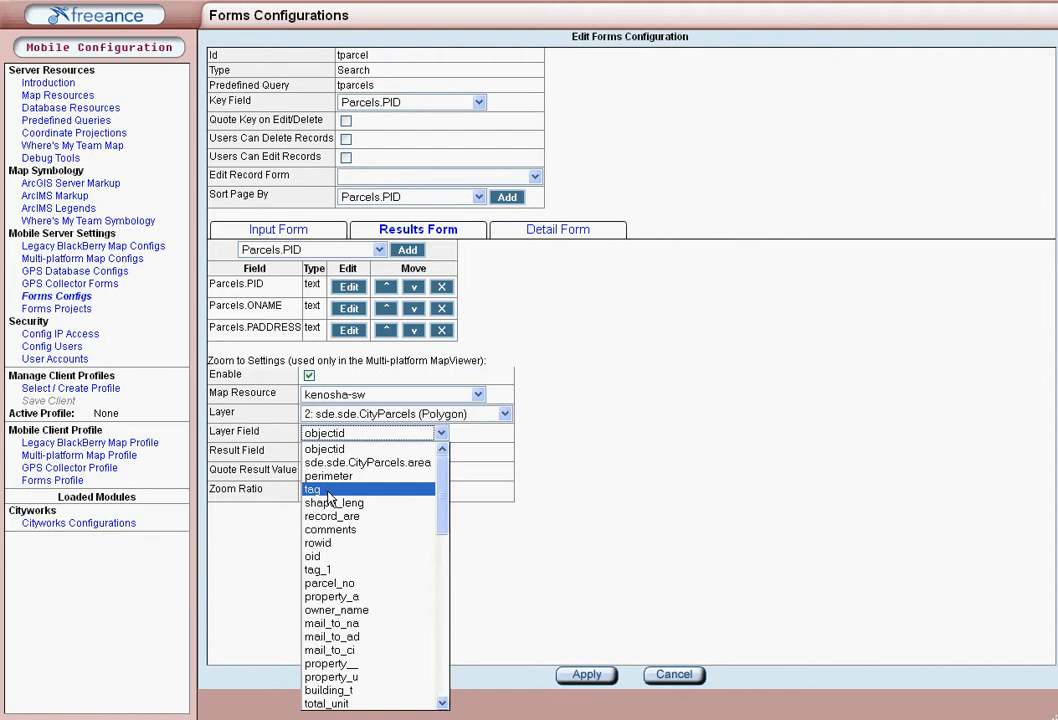
pyautogui.click(330, 583)
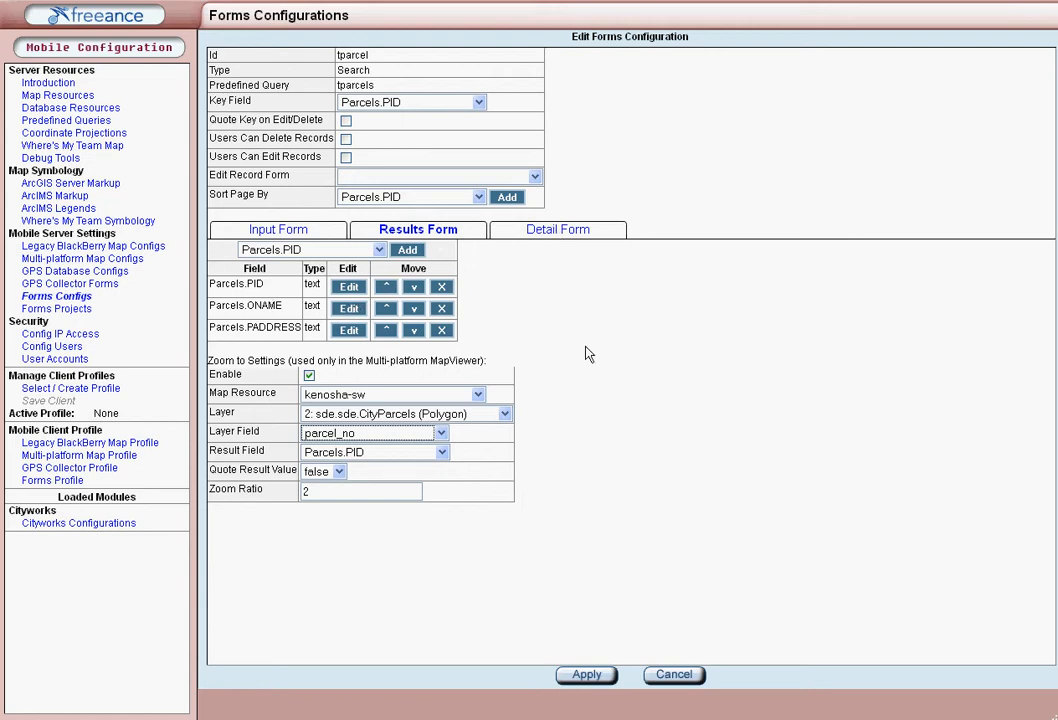
# Remove the Parcels.OBJECTID field from the detail form.
pyautogui.click(551, 231)
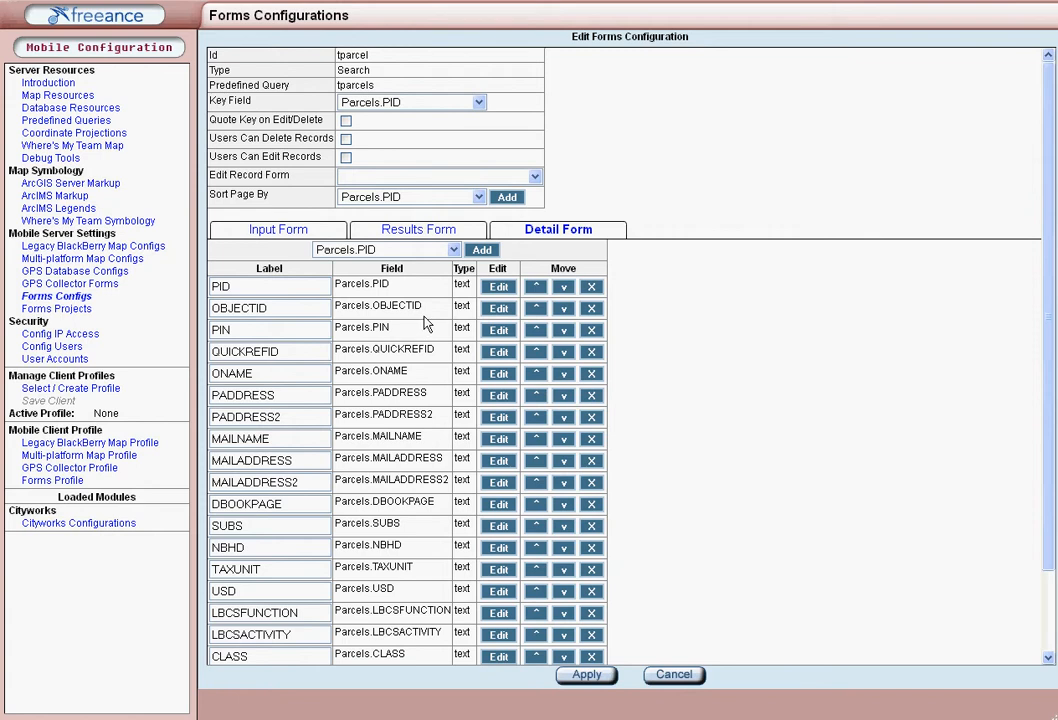
pyautogui.scroll(-2, 375, 300)
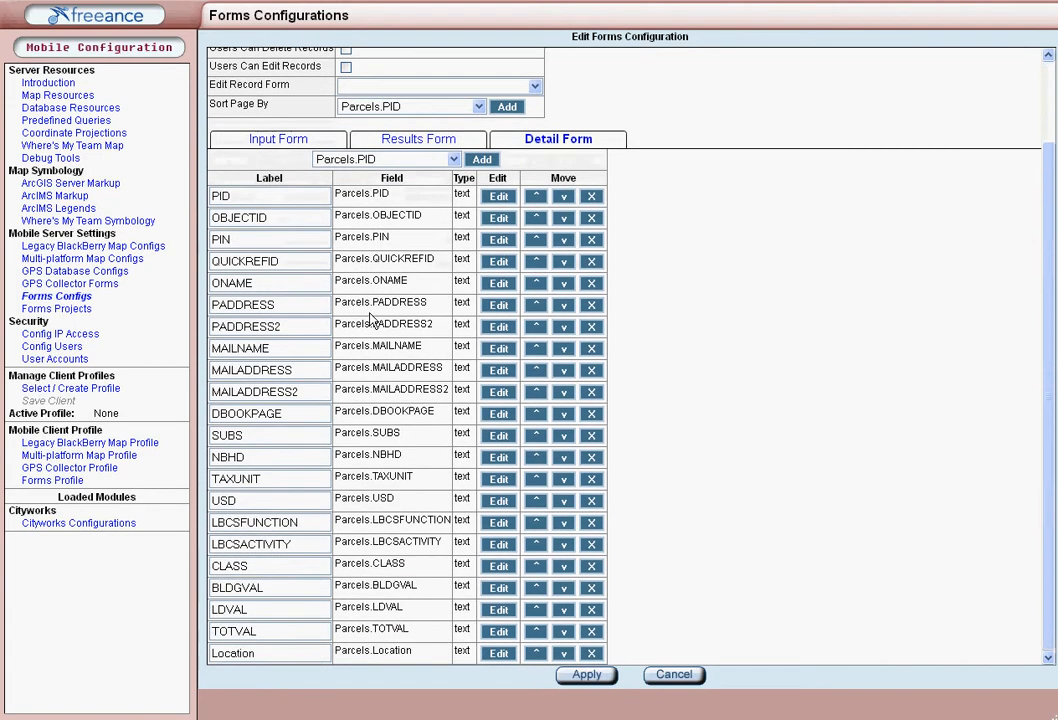
pyautogui.scroll(2, 370, 320)
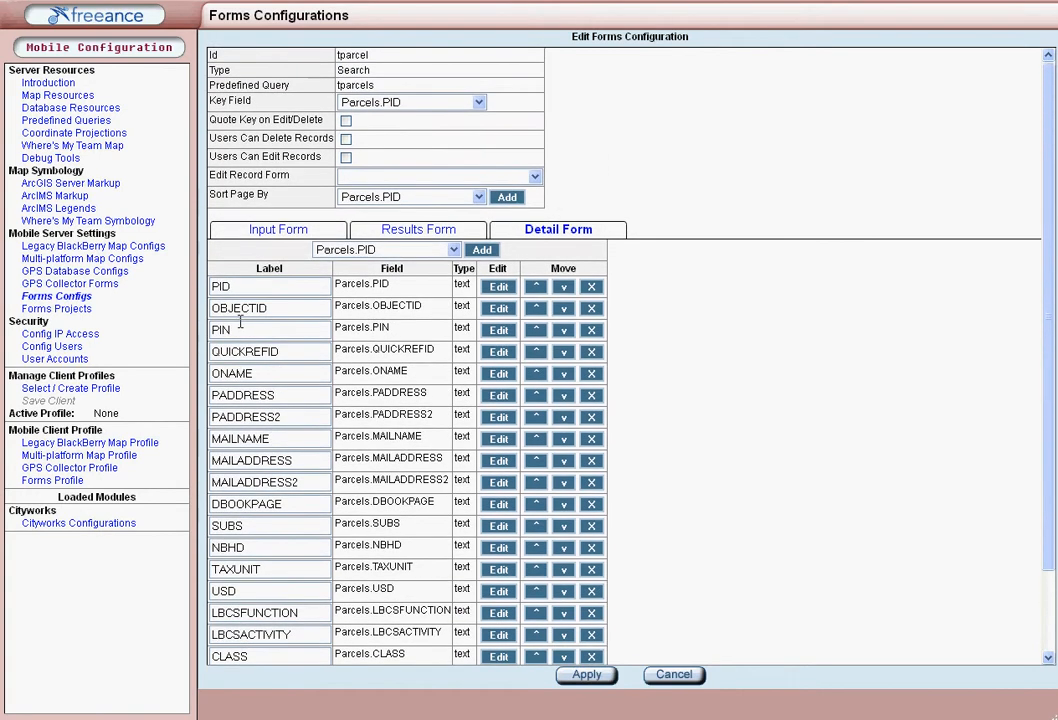
pyautogui.click(591, 308)
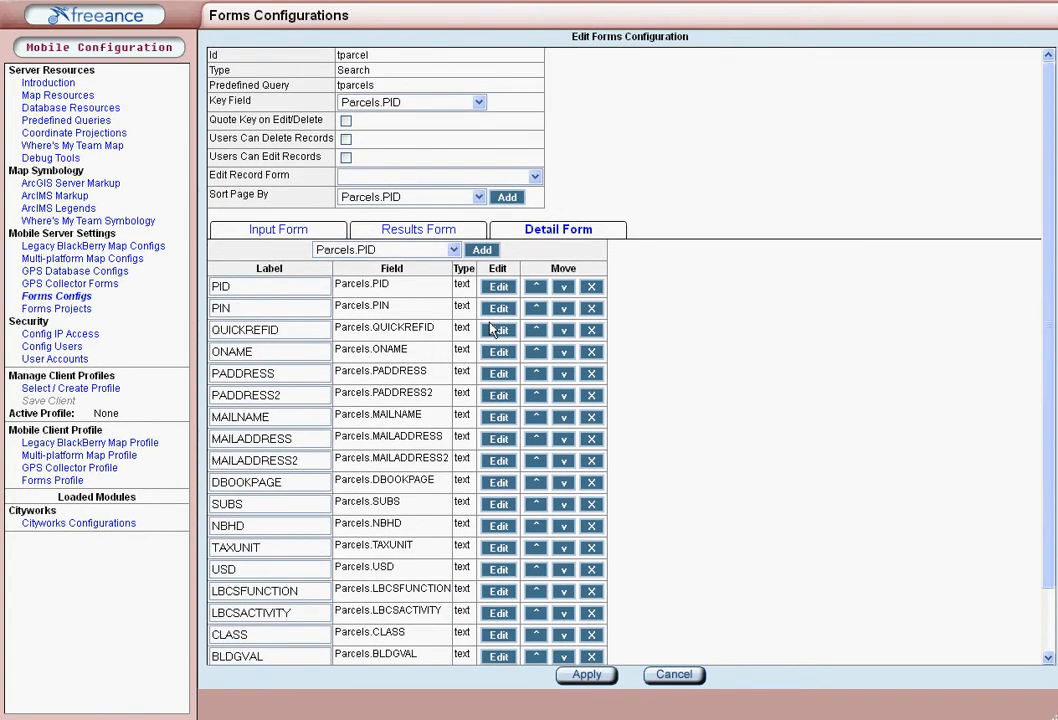
# Relabel the detail form fields QUICKREFID as "QUICK RE FID", ONAME as "Owner NAME" and PADDRESS as "ADDRESS".
pyautogui.click(245, 330)
pyautogui.click(264, 330)
pyautogui.click(236, 344)
pyautogui.write('wner')
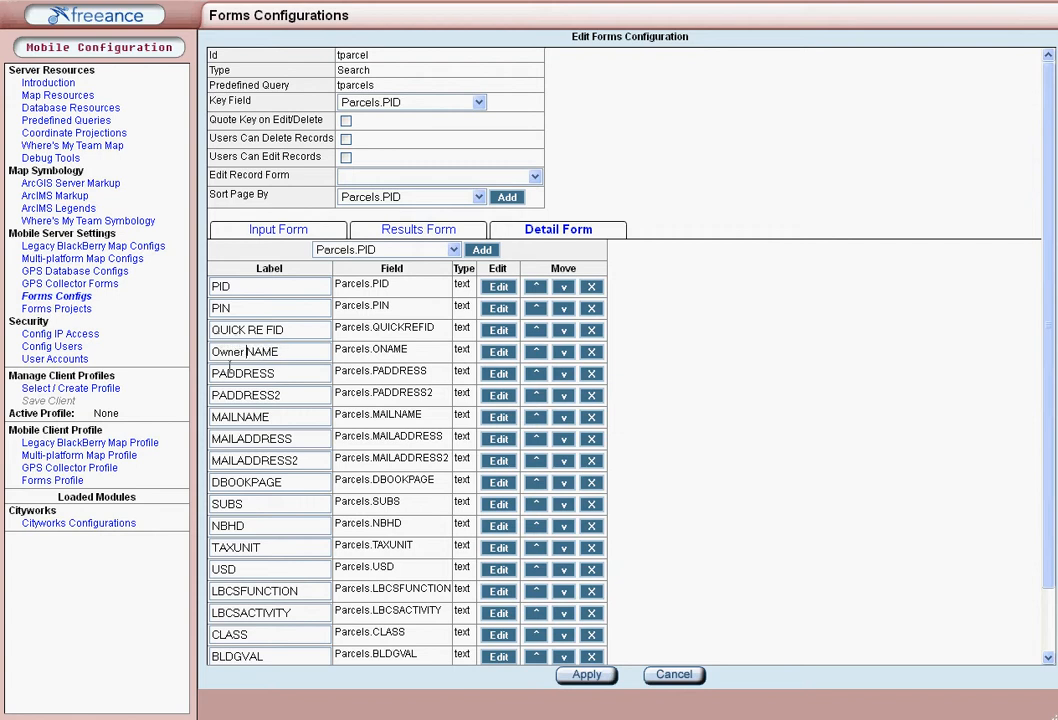
pyautogui.click(220, 372)
pyautogui.press('BackSpace')
# Recheck the input, results and detail forms, and save the tparcel forms configuration.
pyautogui.click(418, 236)
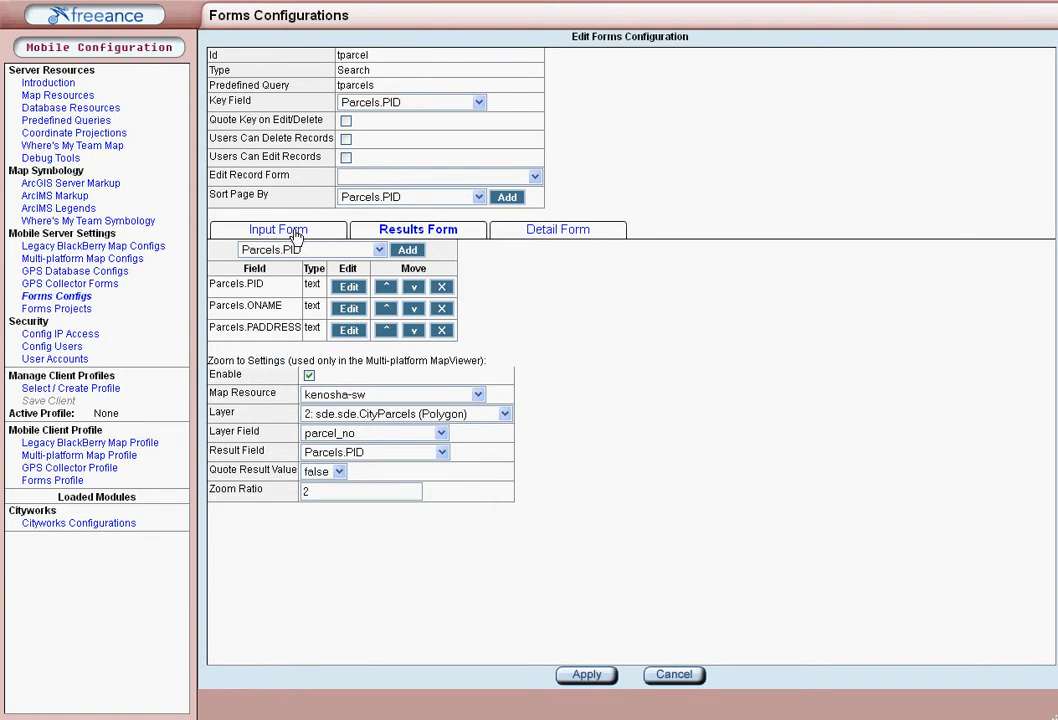
pyautogui.click(296, 236)
pyautogui.click(404, 235)
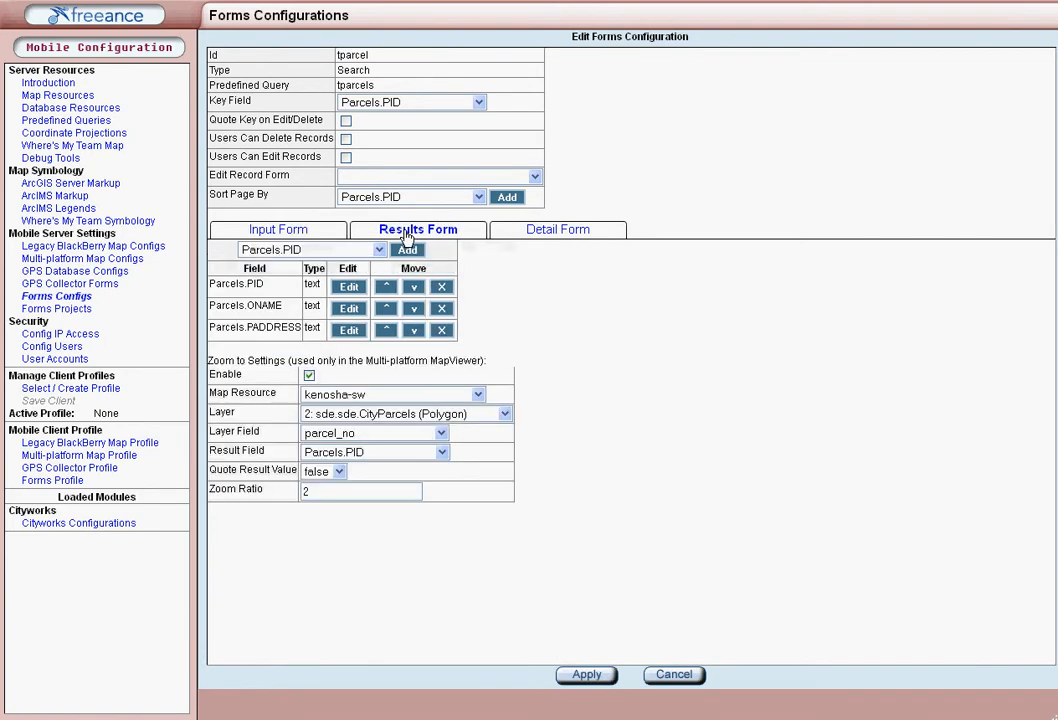
pyautogui.click(545, 232)
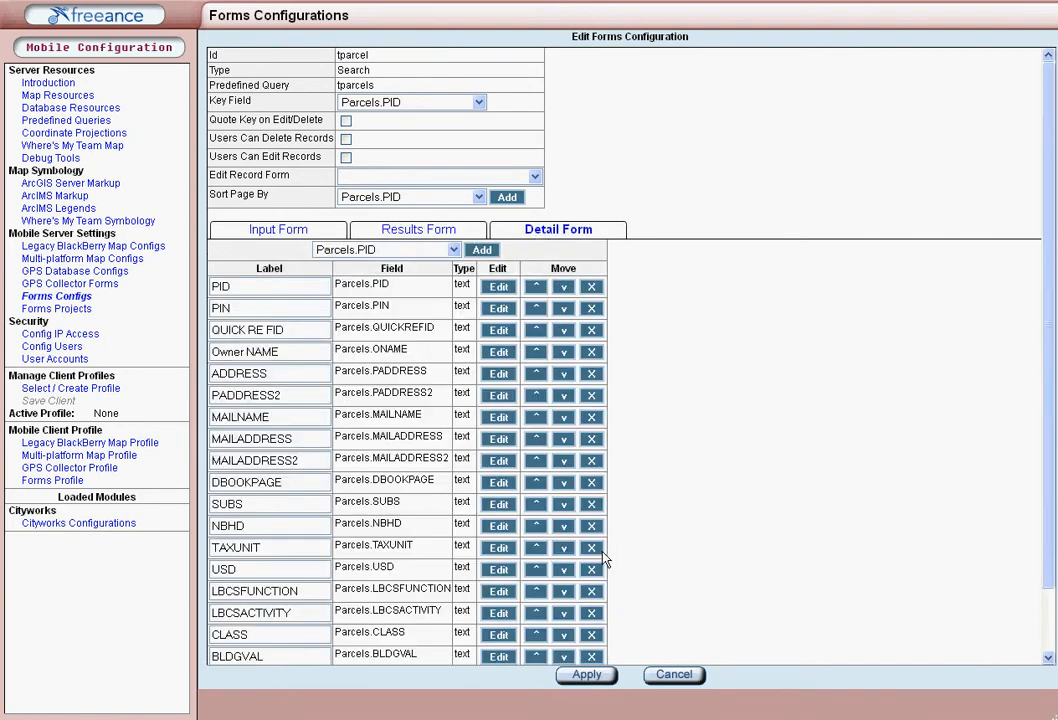
pyautogui.click(585, 678)
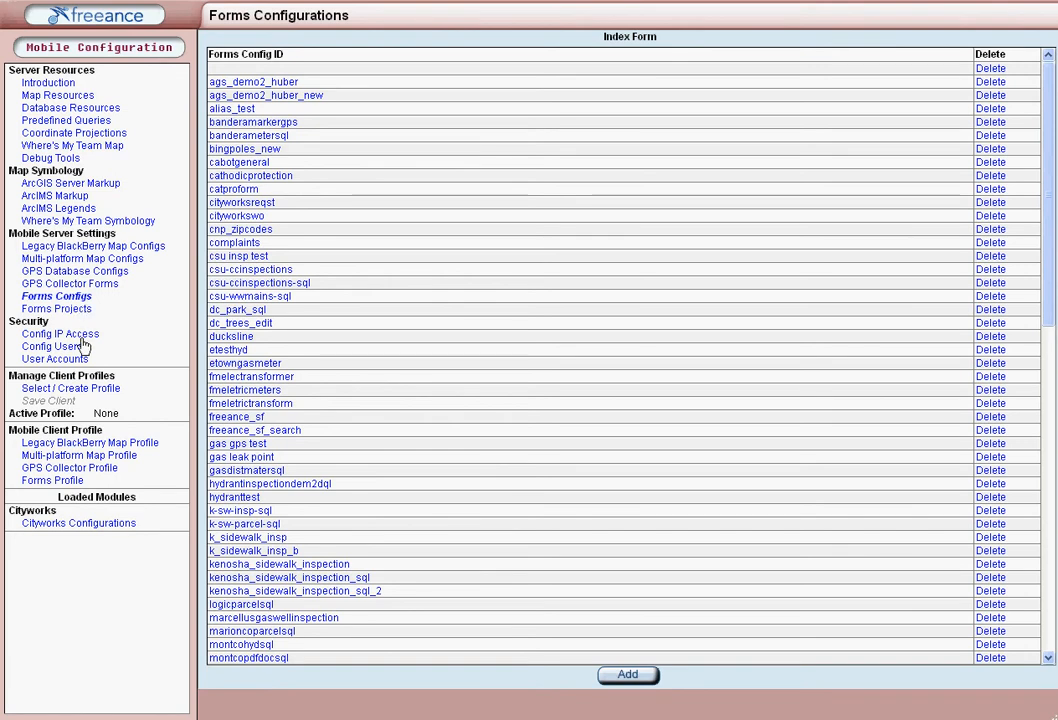
# Start adding a SmartForm to the alexva multi-platform map configuration, using the form ID tparcel.
pyautogui.click(69, 262)
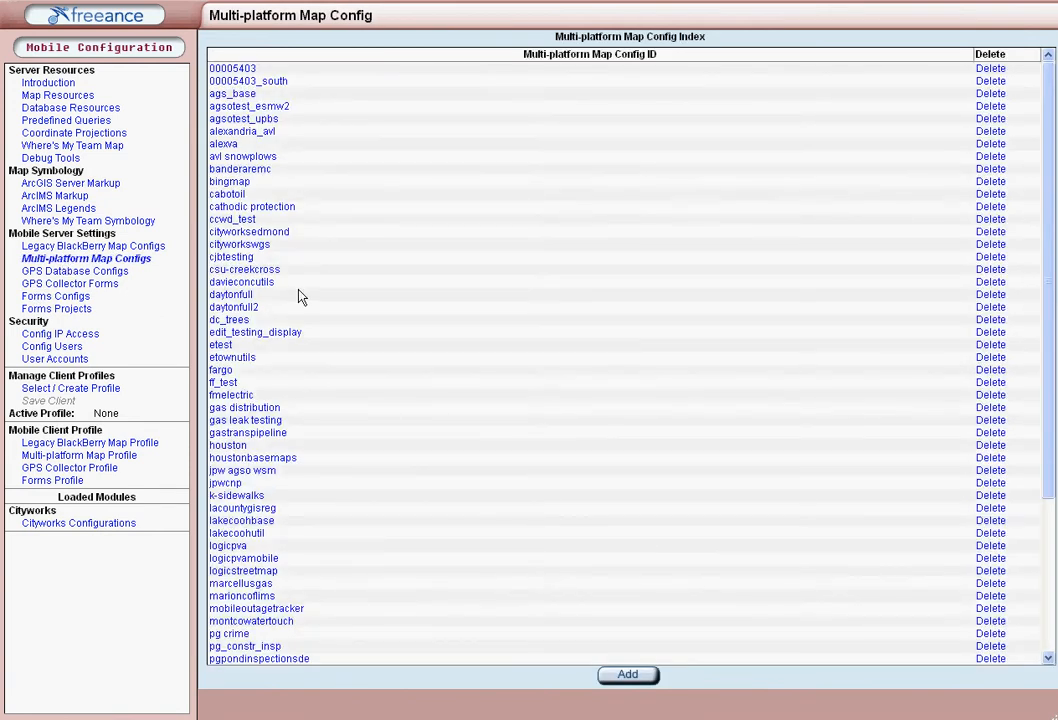
pyautogui.click(226, 144)
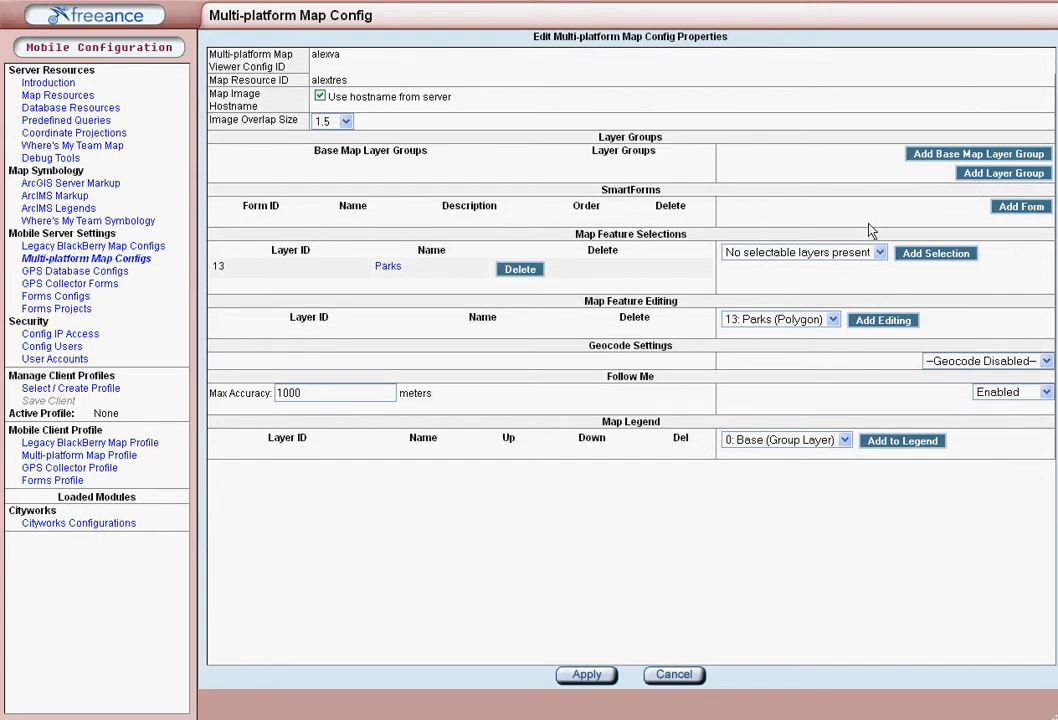
pyautogui.moveTo(601, 191); pyautogui.dragTo(662, 191)
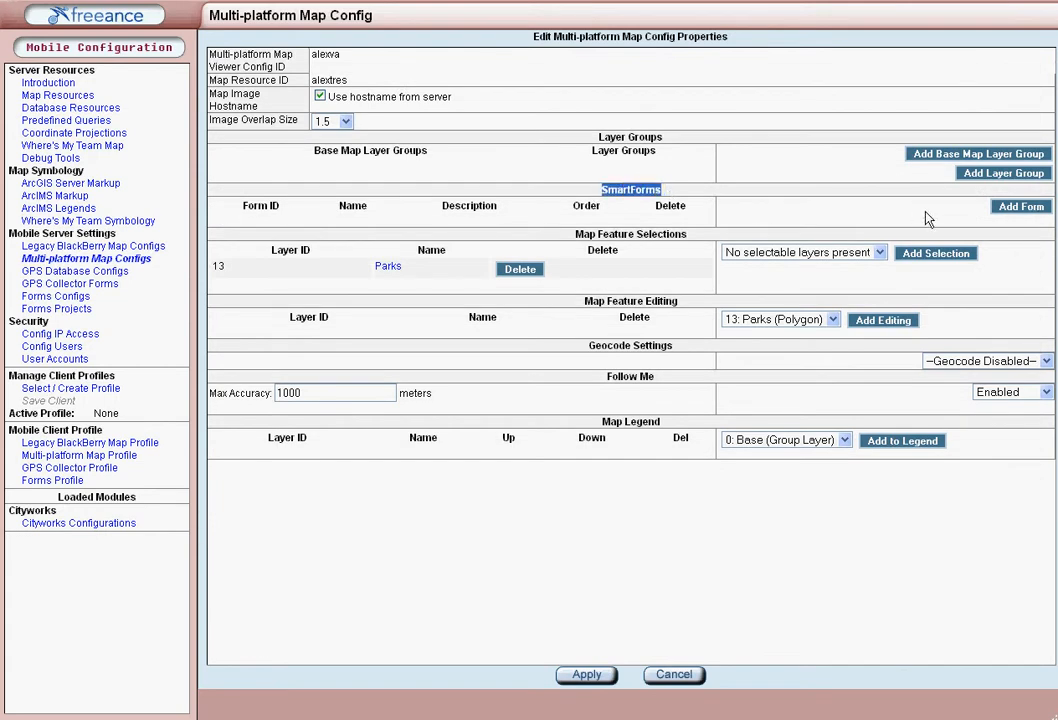
pyautogui.click(1020, 210)
pyautogui.click(589, 60)
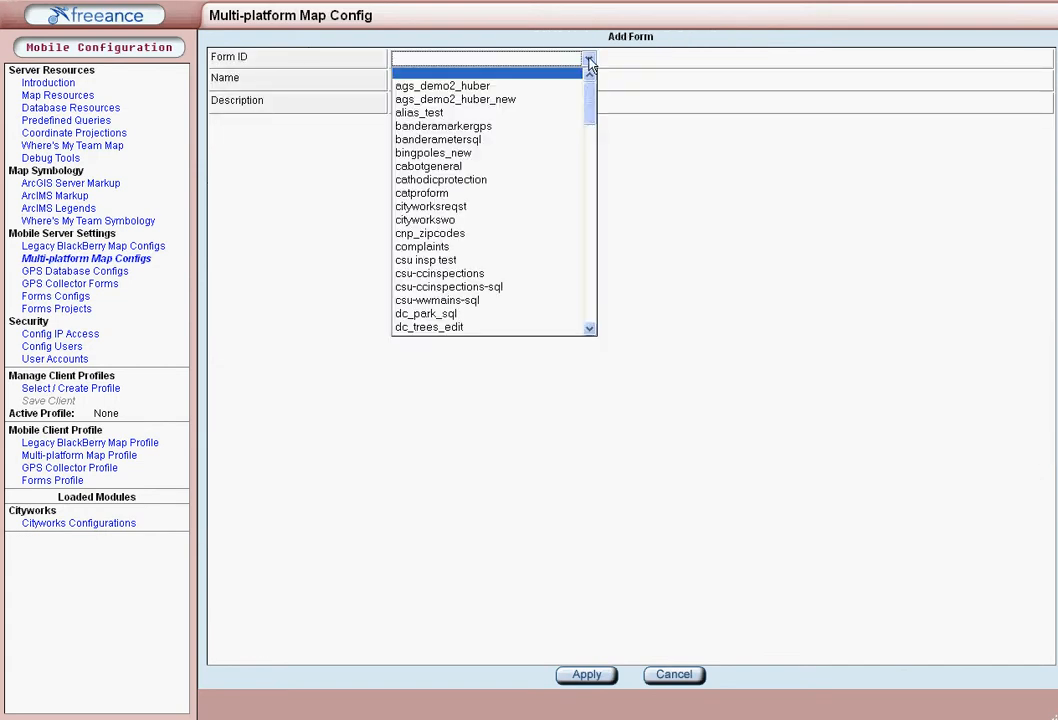
pyautogui.moveTo(590, 118); pyautogui.dragTo(585, 310)
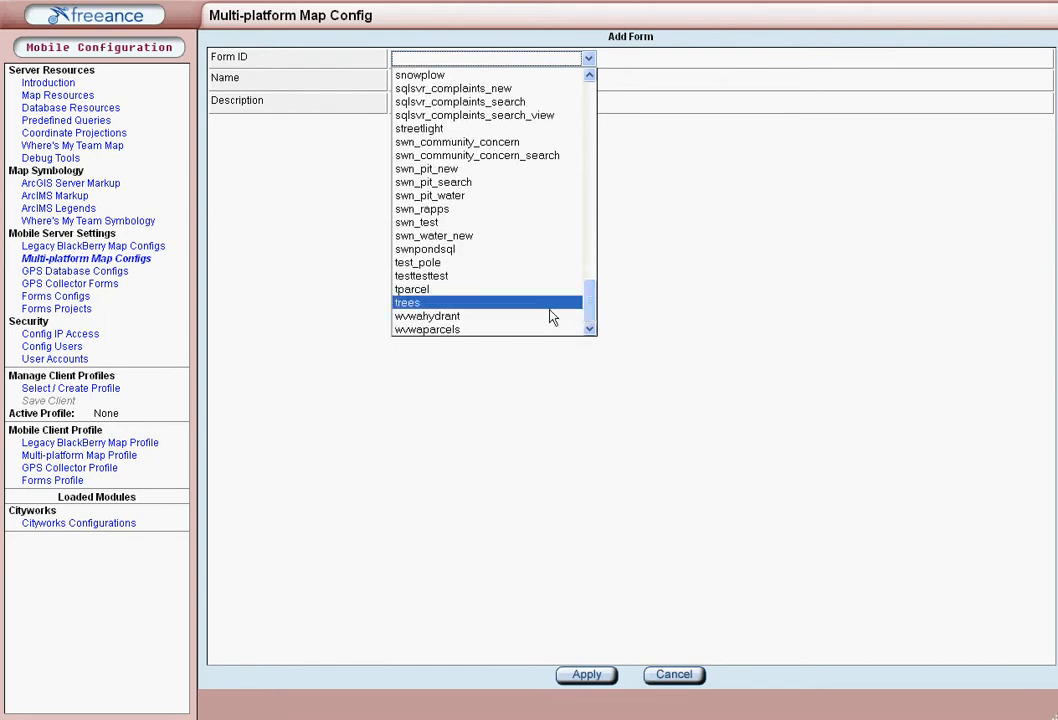
pyautogui.click(480, 289)
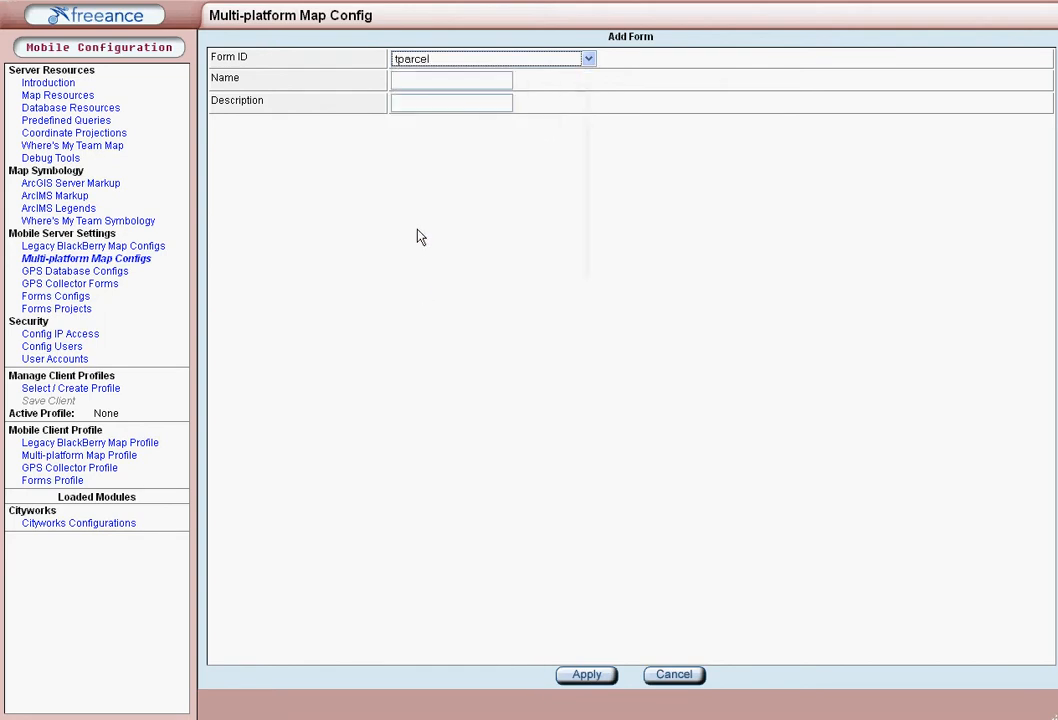
# Name the SmartForm "Parcel Search", describe it as "by PID address and owner", and save it with the alexva map configuration.
pyautogui.click(415, 80)
pyautogui.write('parcel')
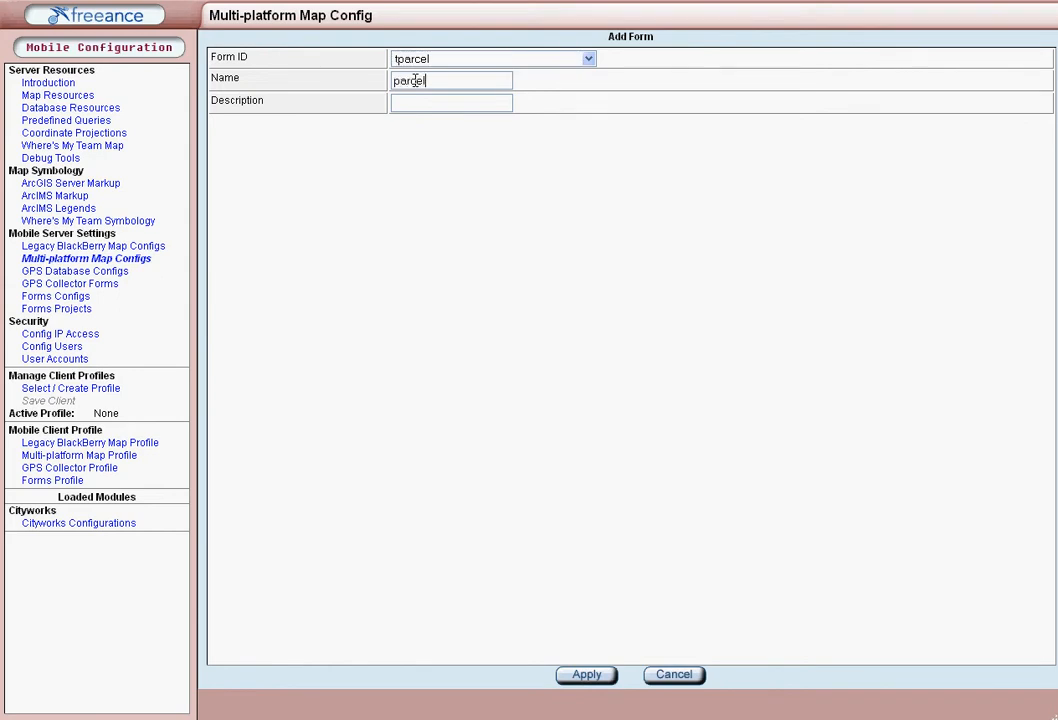
pyautogui.write(' Search')
pyautogui.moveTo(402, 81); pyautogui.dragTo(384, 86)
pyautogui.write('P')
pyautogui.click(399, 104)
pyautogui.write('By PI')
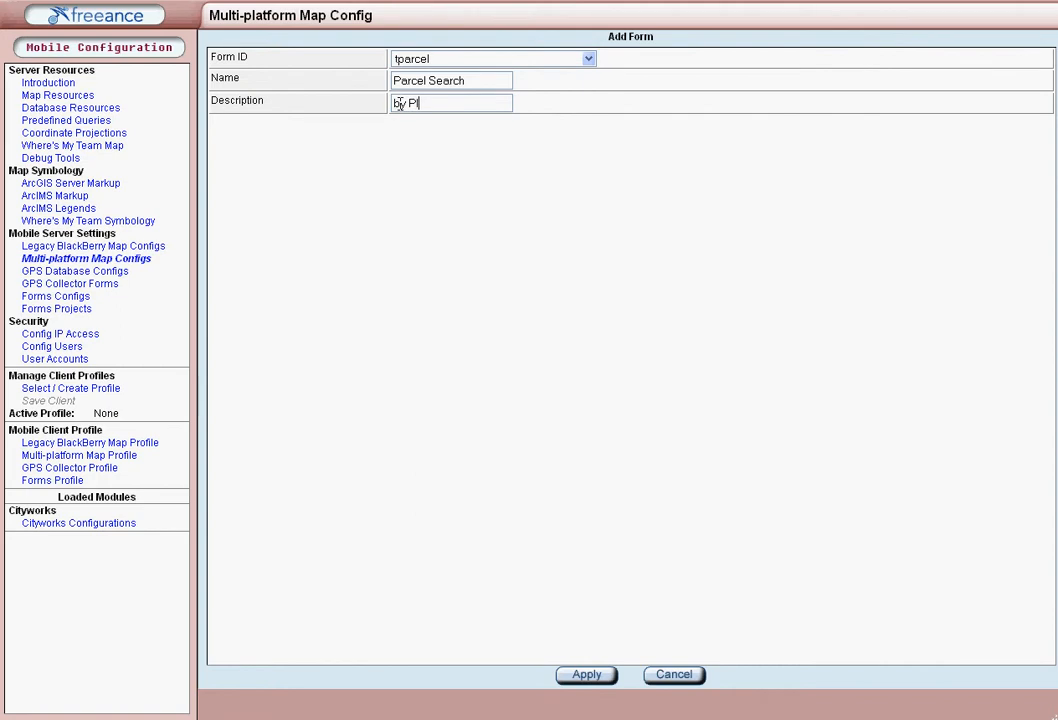
pyautogui.write('D address and owner')
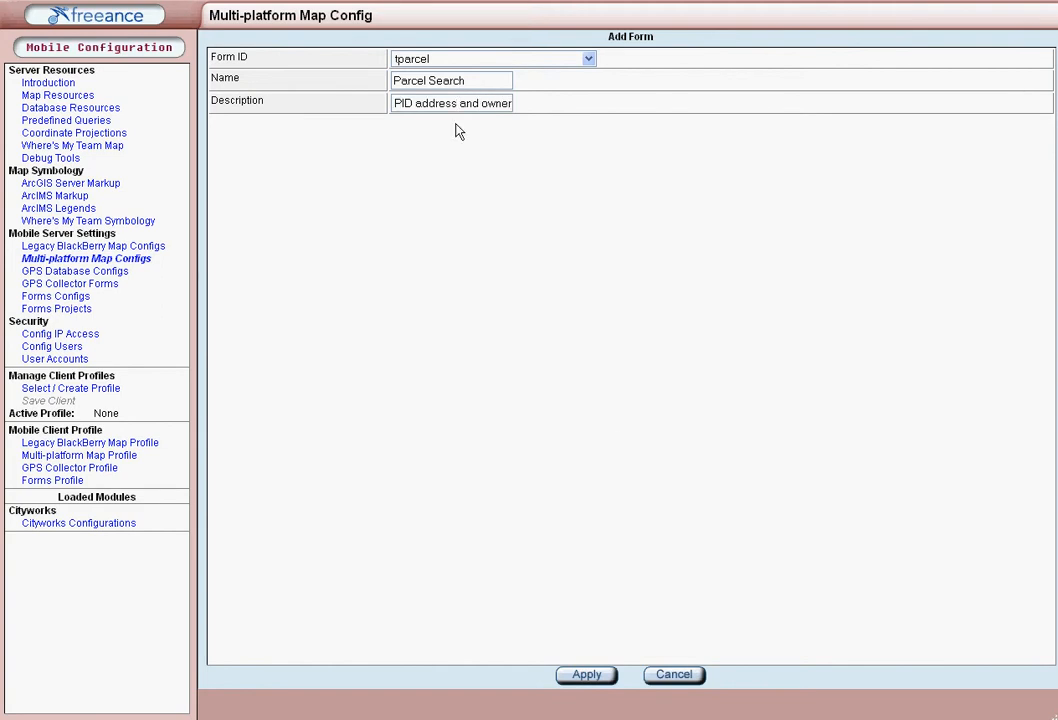
pyautogui.click(590, 676)
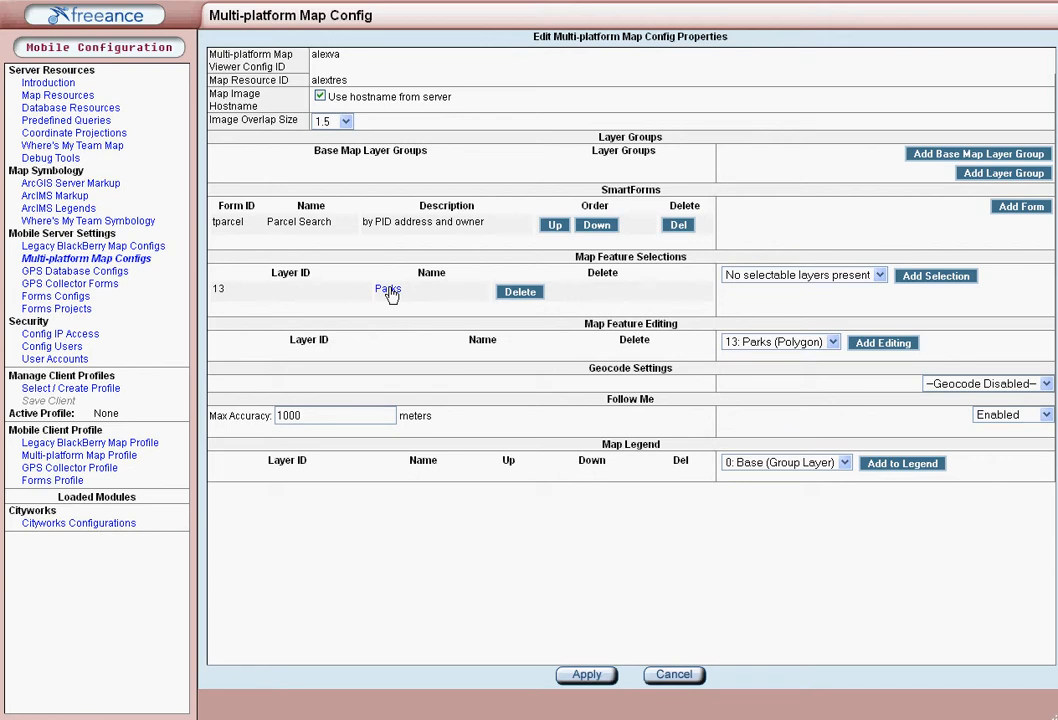
pyautogui.click(586, 673)
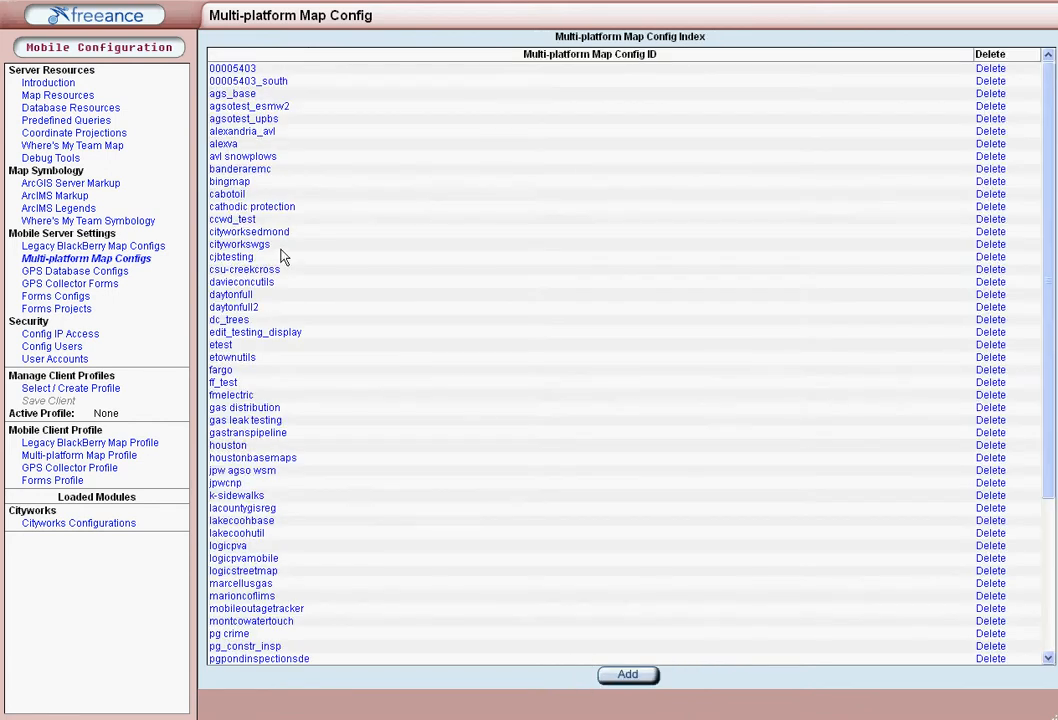